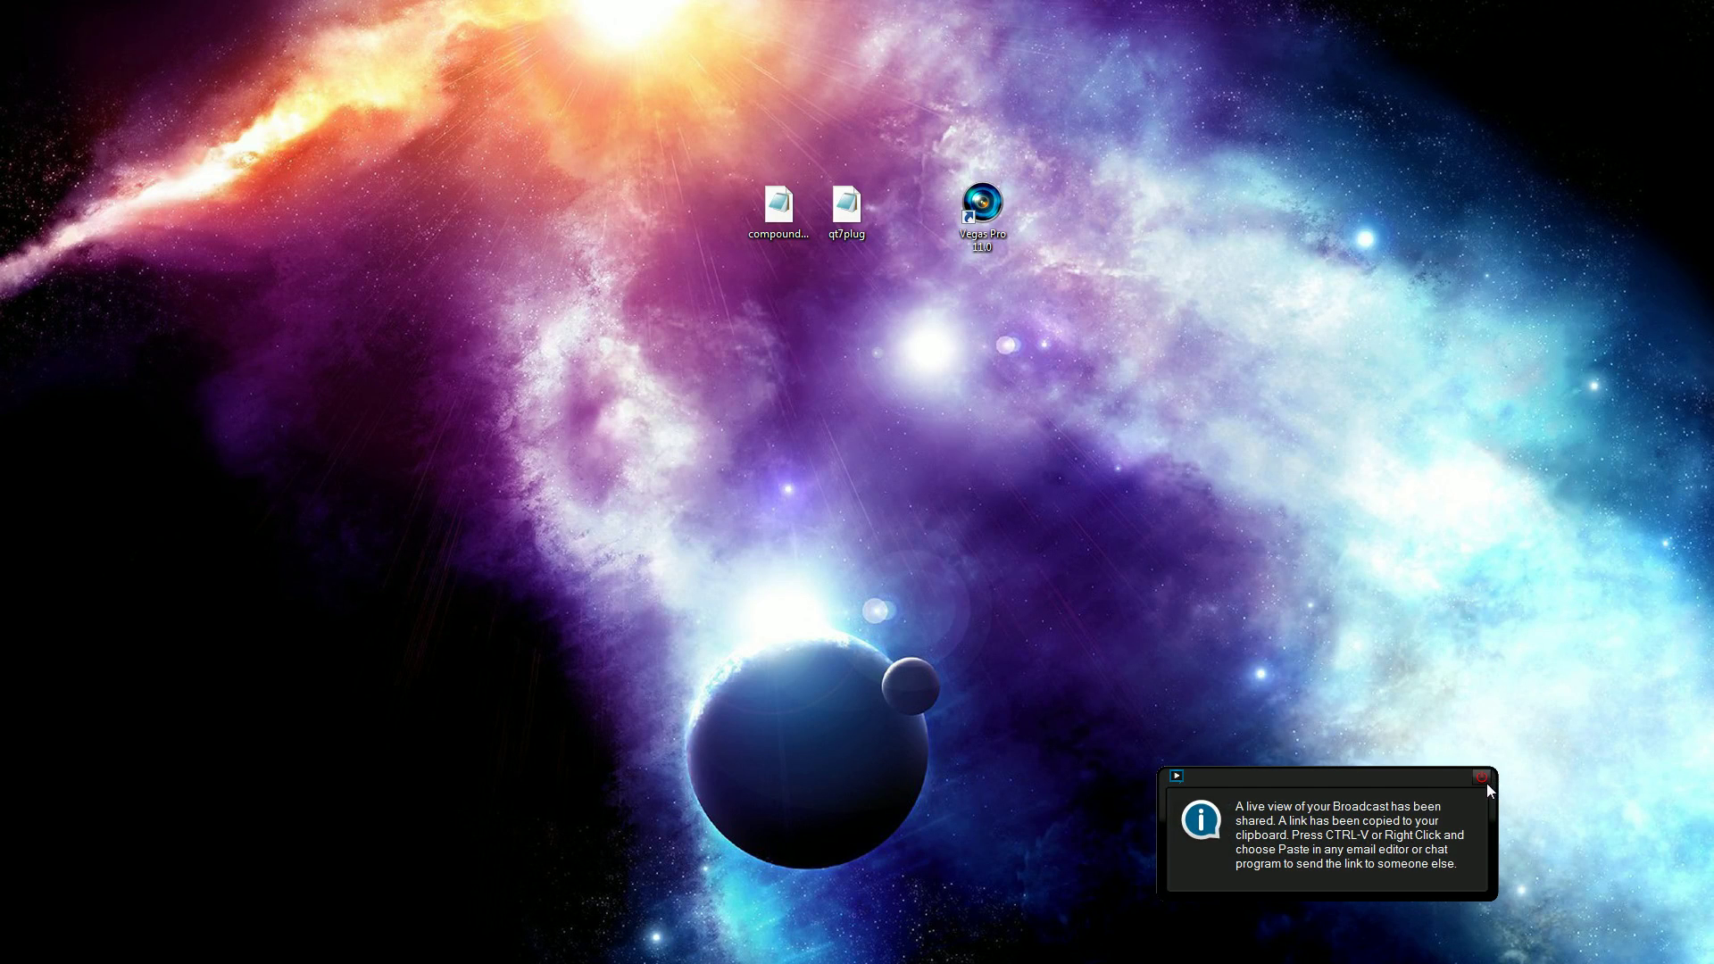
Dismiss the broadcast notification and select the compound, qt7plug and Vegas Pro desktop items.
left_click(1486, 781)
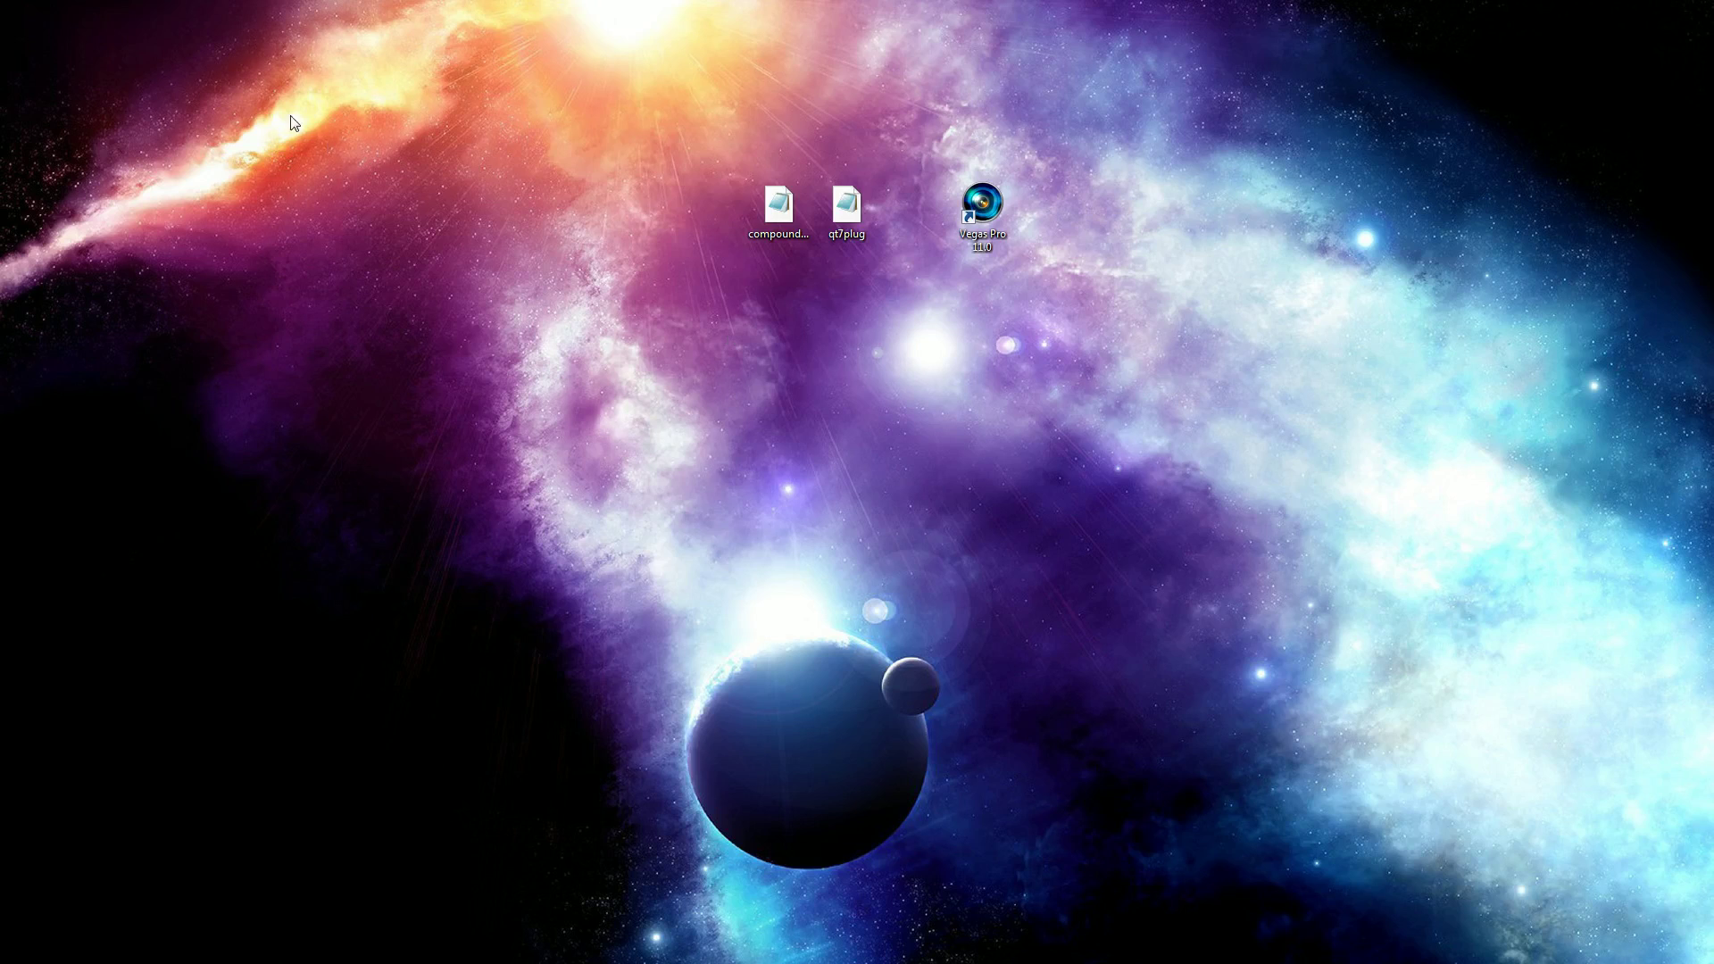
left_click_drag(587, 152, 923, 294)
mouse_move(644, 128)
left_mouse_down()
mouse_move(884, 337)
mouse_move(922, 343)
mouse_move(649, 119)
left_mouse_up()
mouse_move(821, 96)
left_mouse_down()
mouse_move(929, 279)
mouse_move(909, 393)
left_mouse_up()
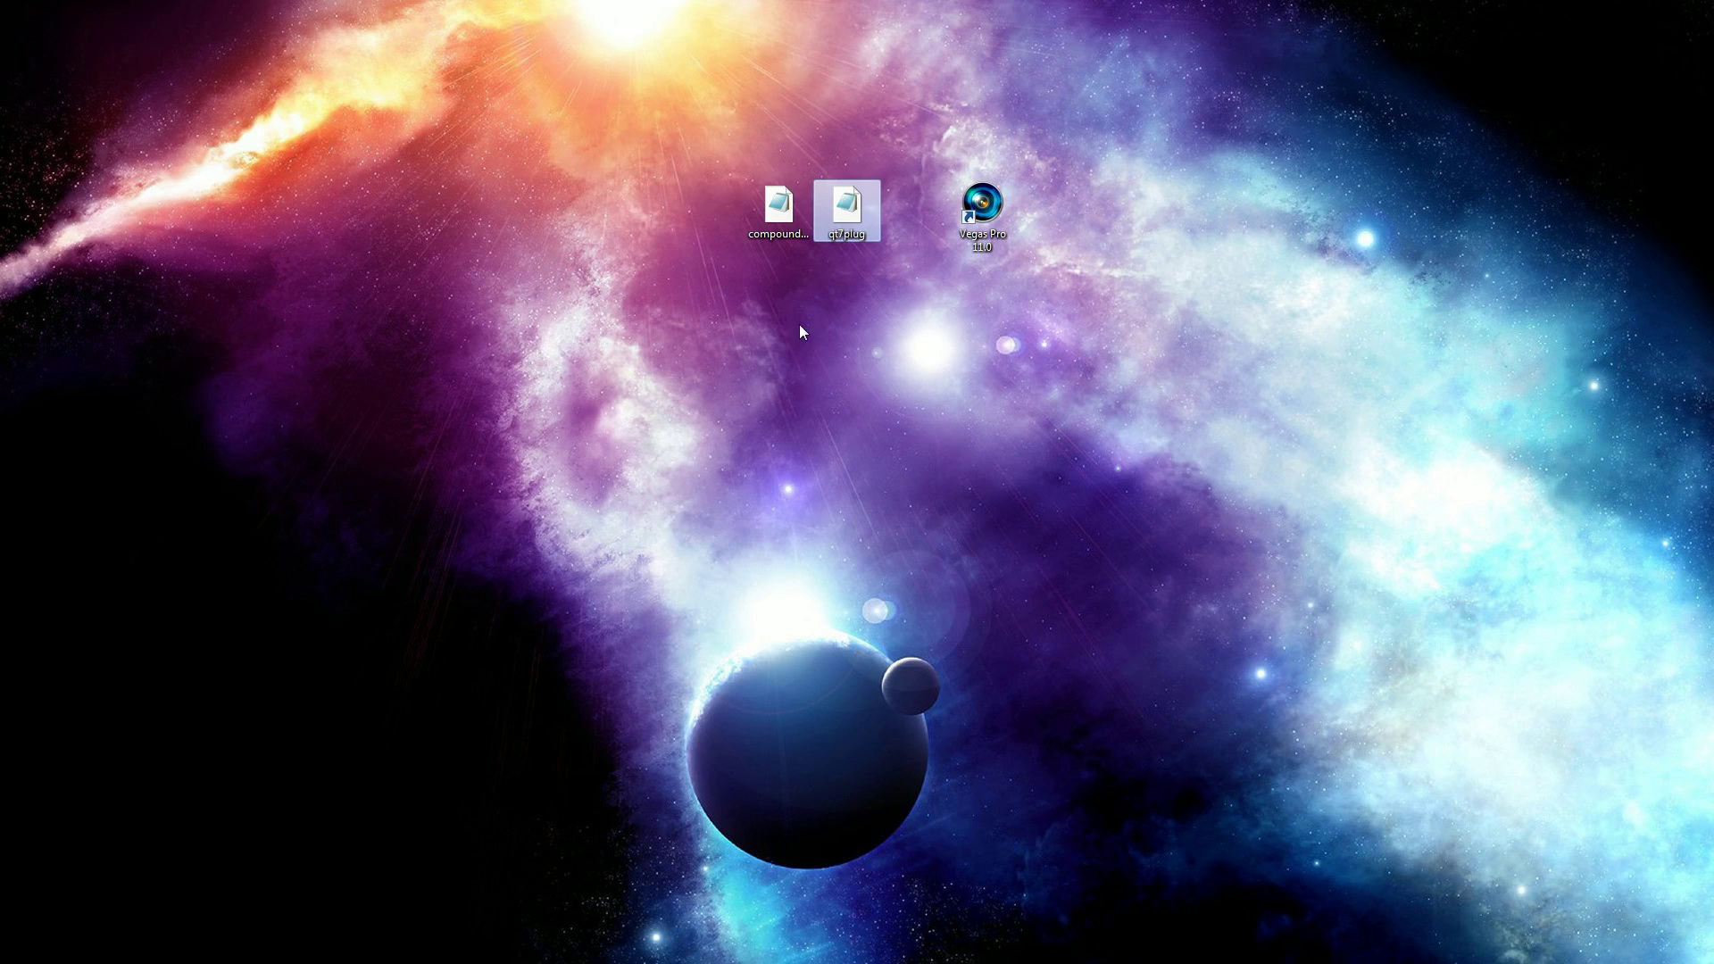
left_click_drag(635, 123, 807, 337)
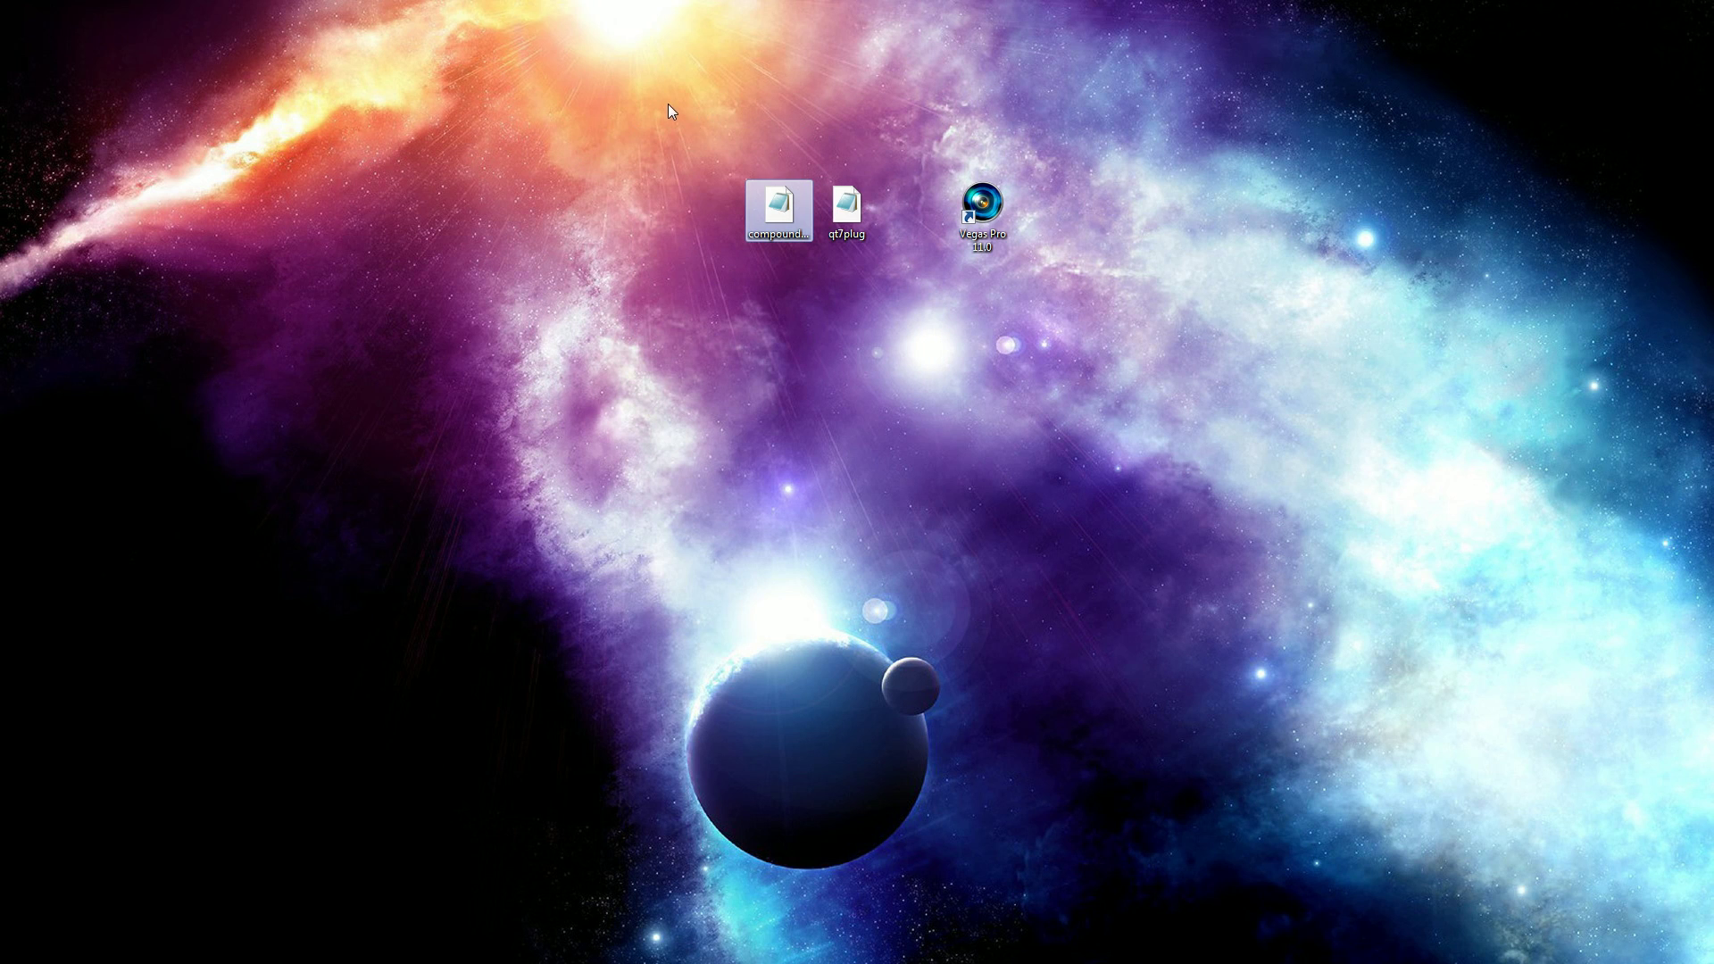
left_click_drag(909, 76, 866, 148)
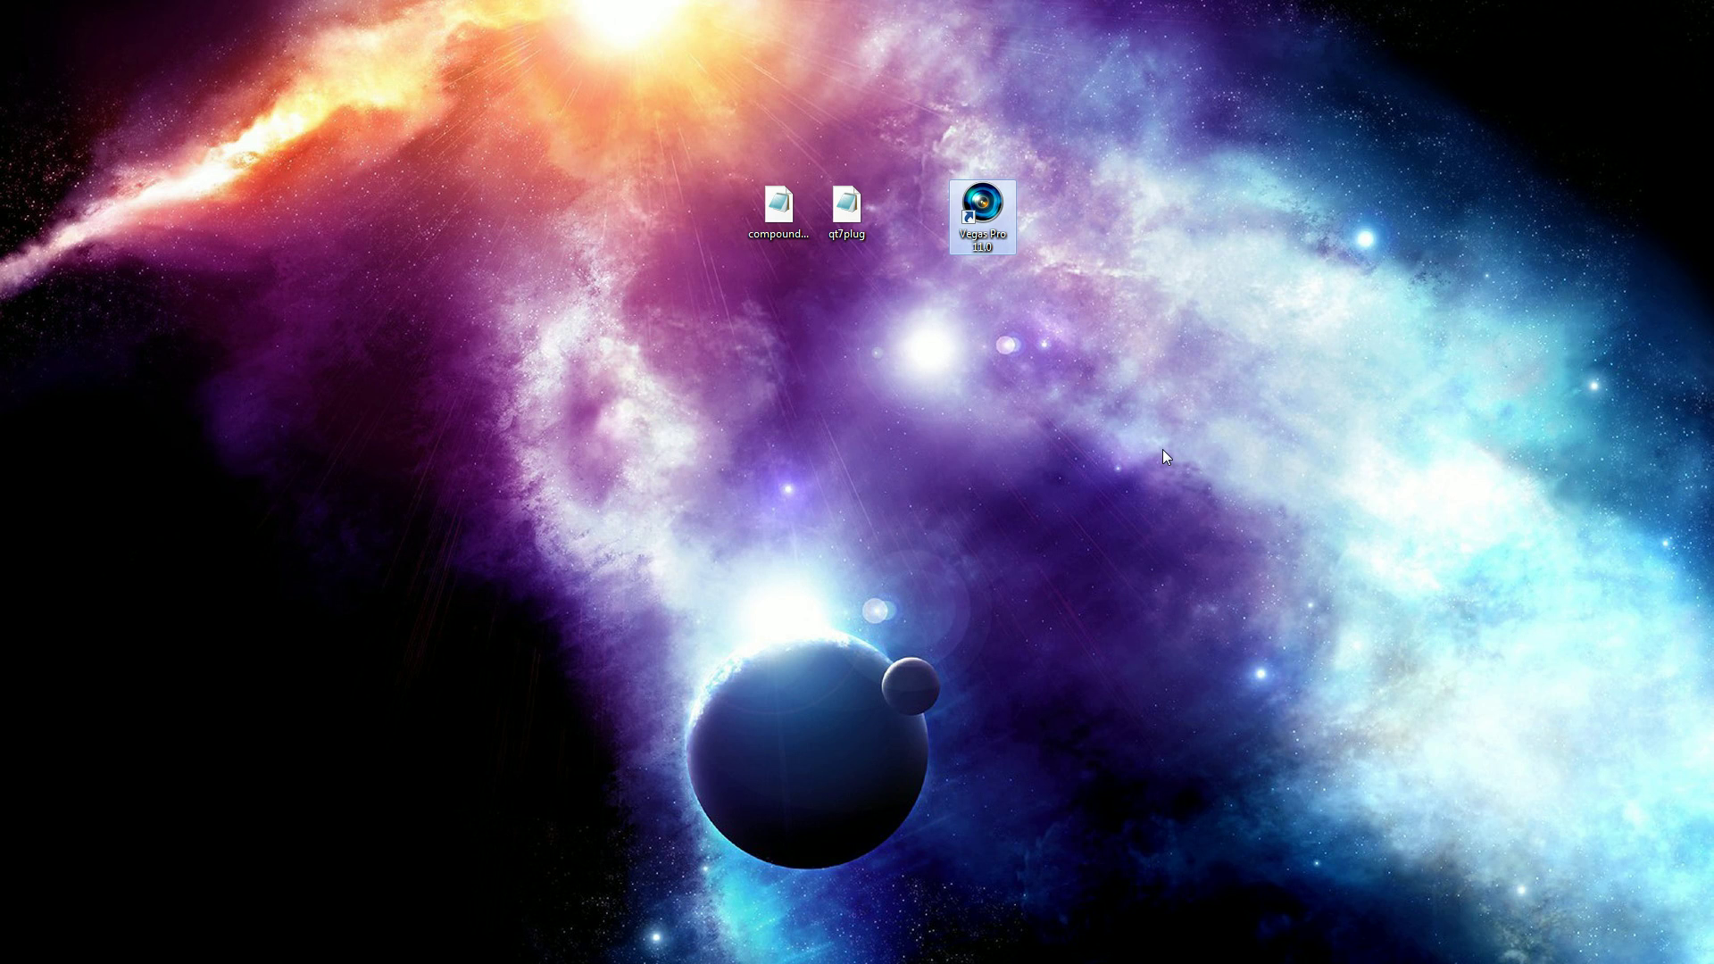
Select the compoundplug and qt7plug files on the desktop.
left_click(778, 210)
left_click_drag(639, 96, 780, 342)
left_click_drag(653, 105, 798, 378)
left_click_drag(823, 141, 940, 365)
left_click_drag(924, 321, 829, 97)
left_click_drag(829, 97, 919, 427)
Select all three desktop items, clear the selection, and drag the browser back on screen.
left_click_drag(1167, 488, 1172, 442)
left_click_drag(512, 126, 1143, 402)
left_click_drag(659, 134, 527, 49)
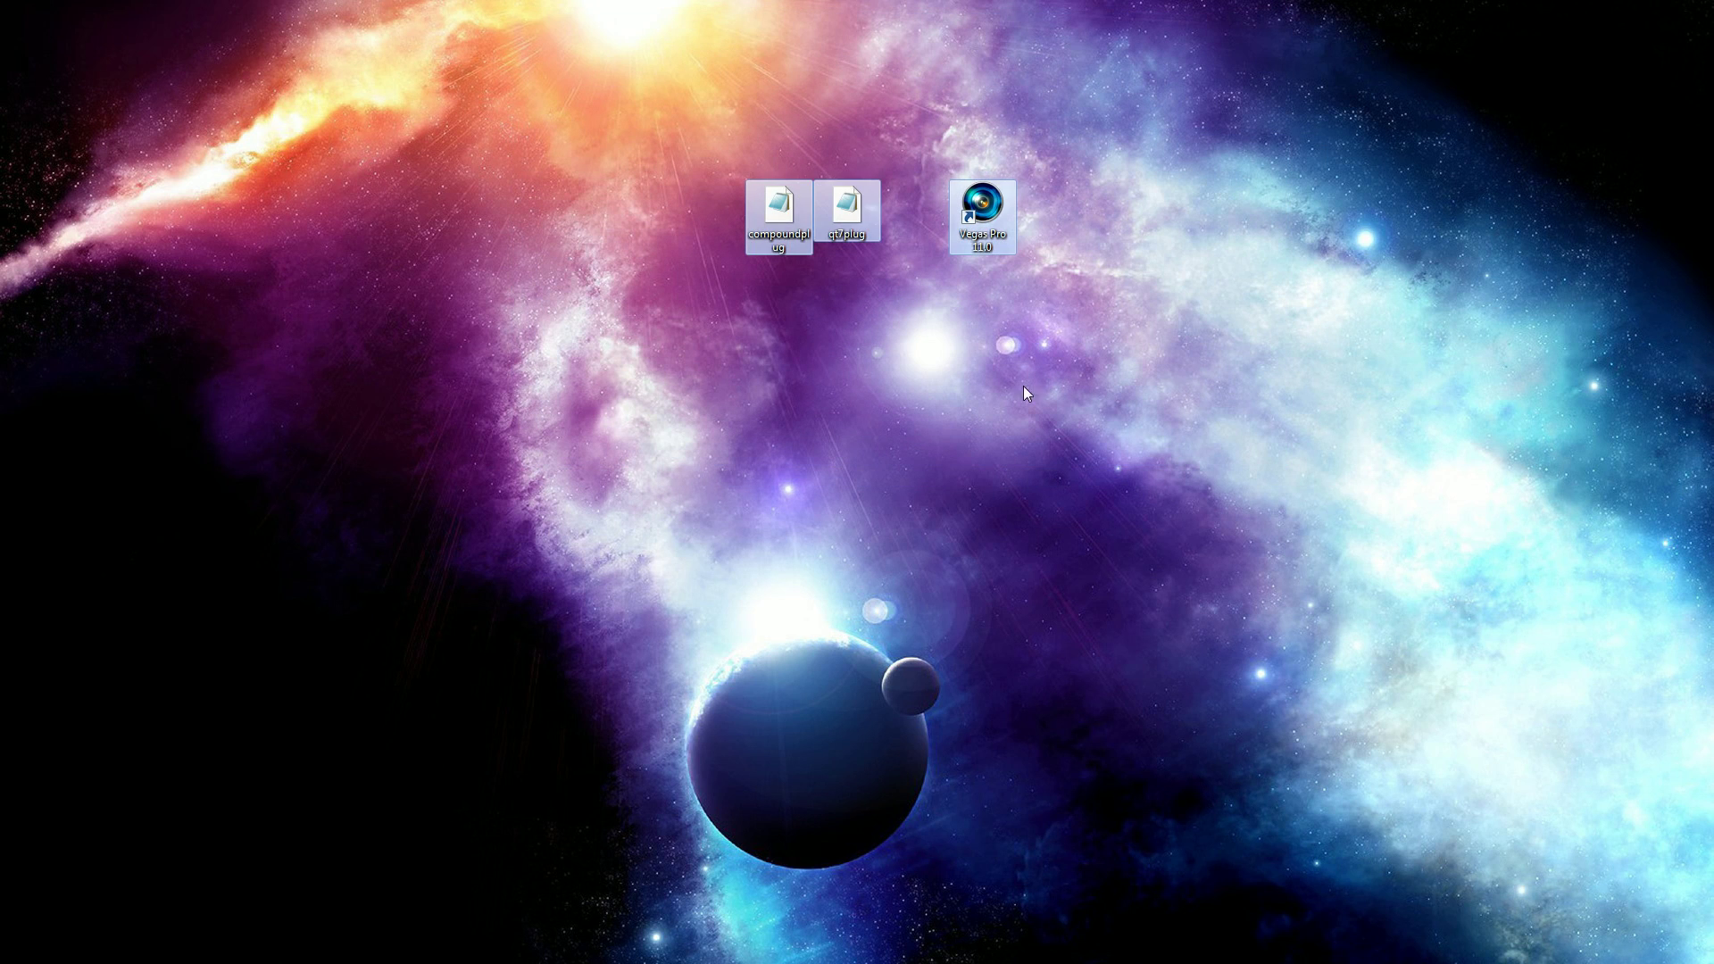
left_click(1023, 386)
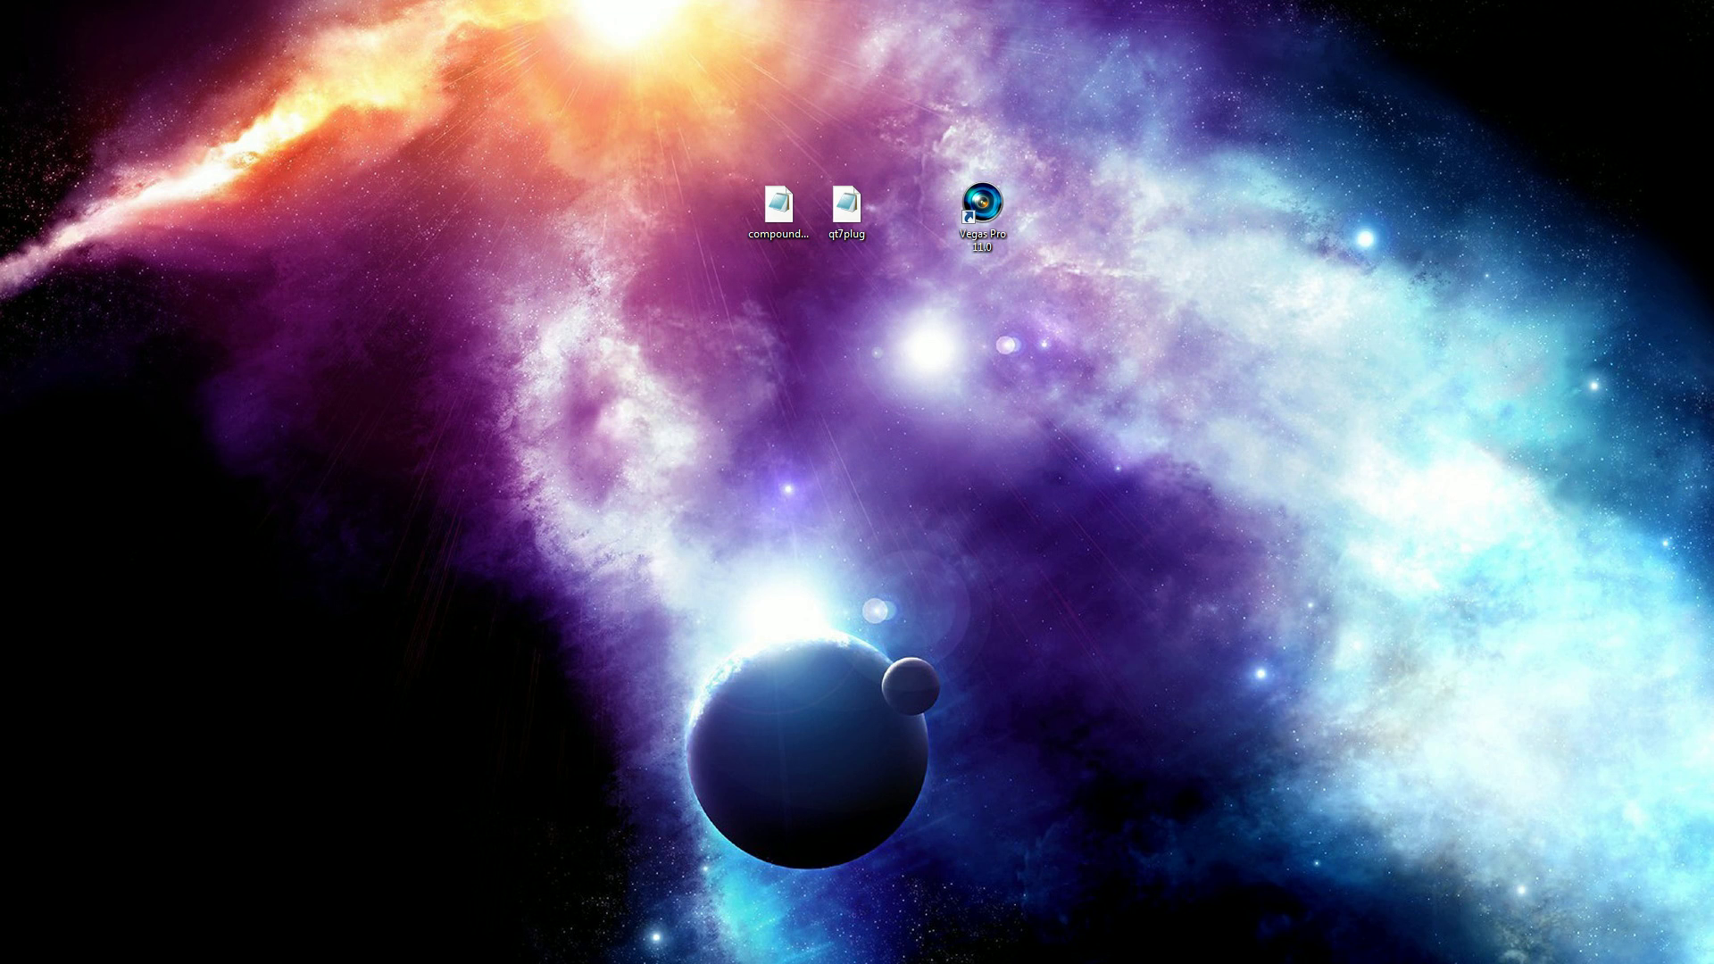
left_click_drag(1713, 114, 685, 0)
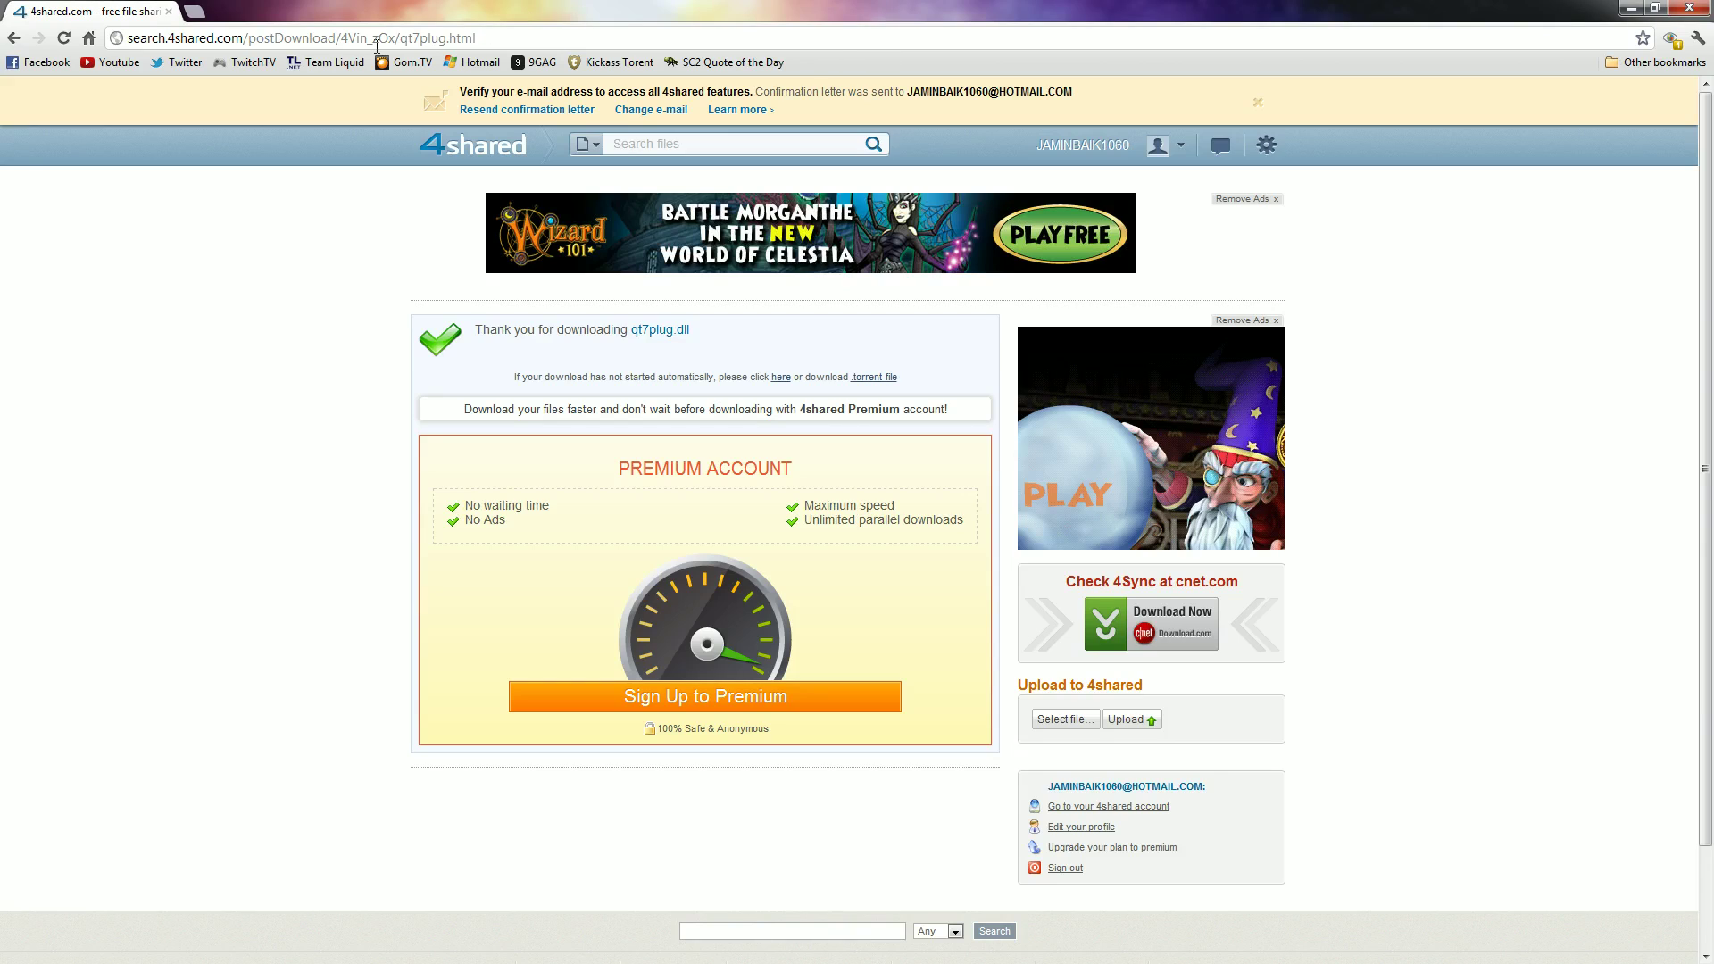
Go back to the 4shared download page and highlight the qt7plug.dll file name.
left_click(10, 37)
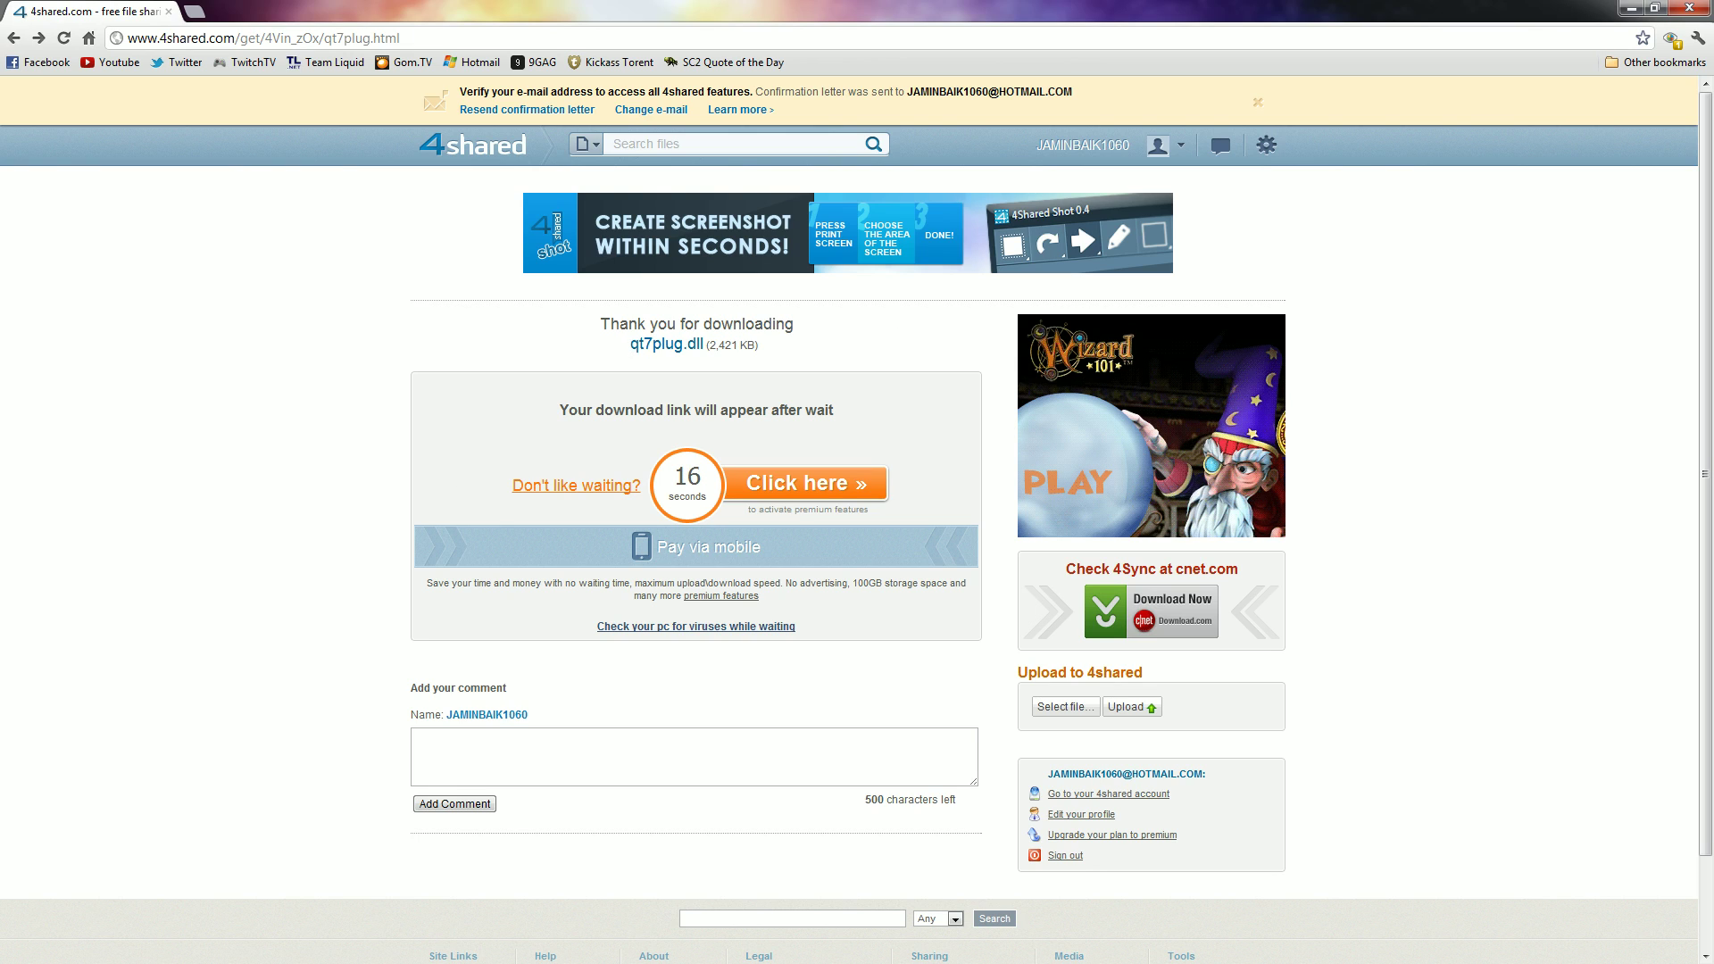
left_click_drag(630, 345, 725, 346)
left_click(921, 362)
left_click_drag(869, 352, 545, 353)
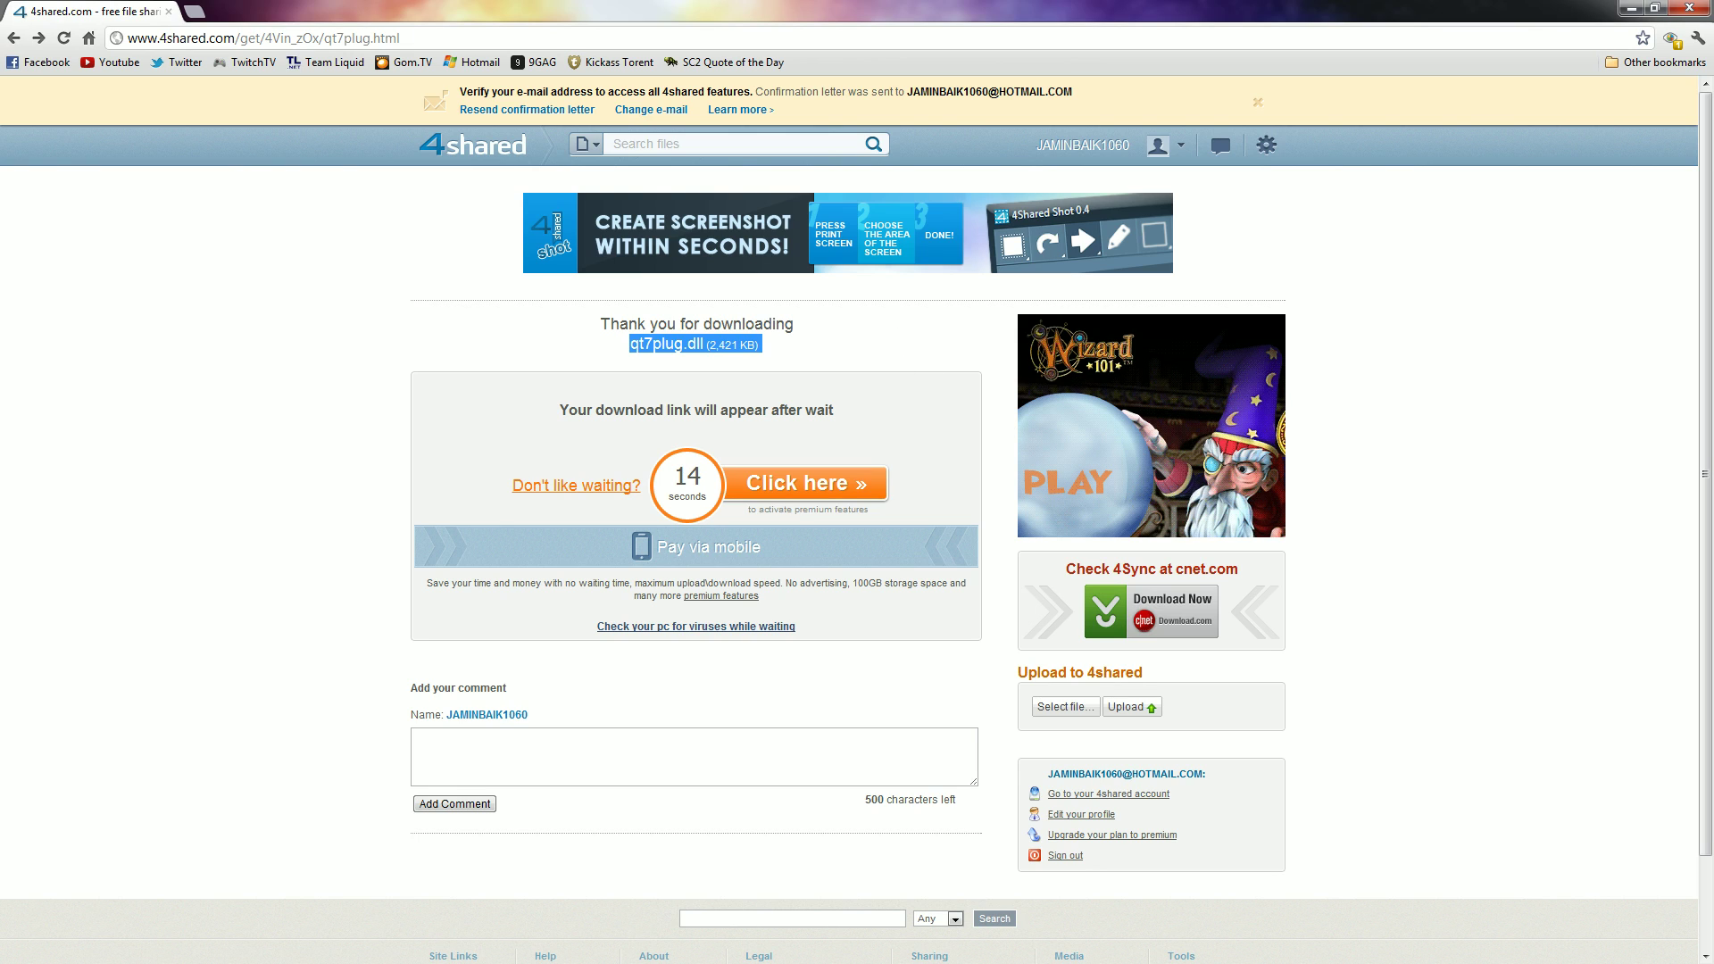
left_click(613, 351)
left_click_drag(769, 338, 593, 340)
left_click(593, 339)
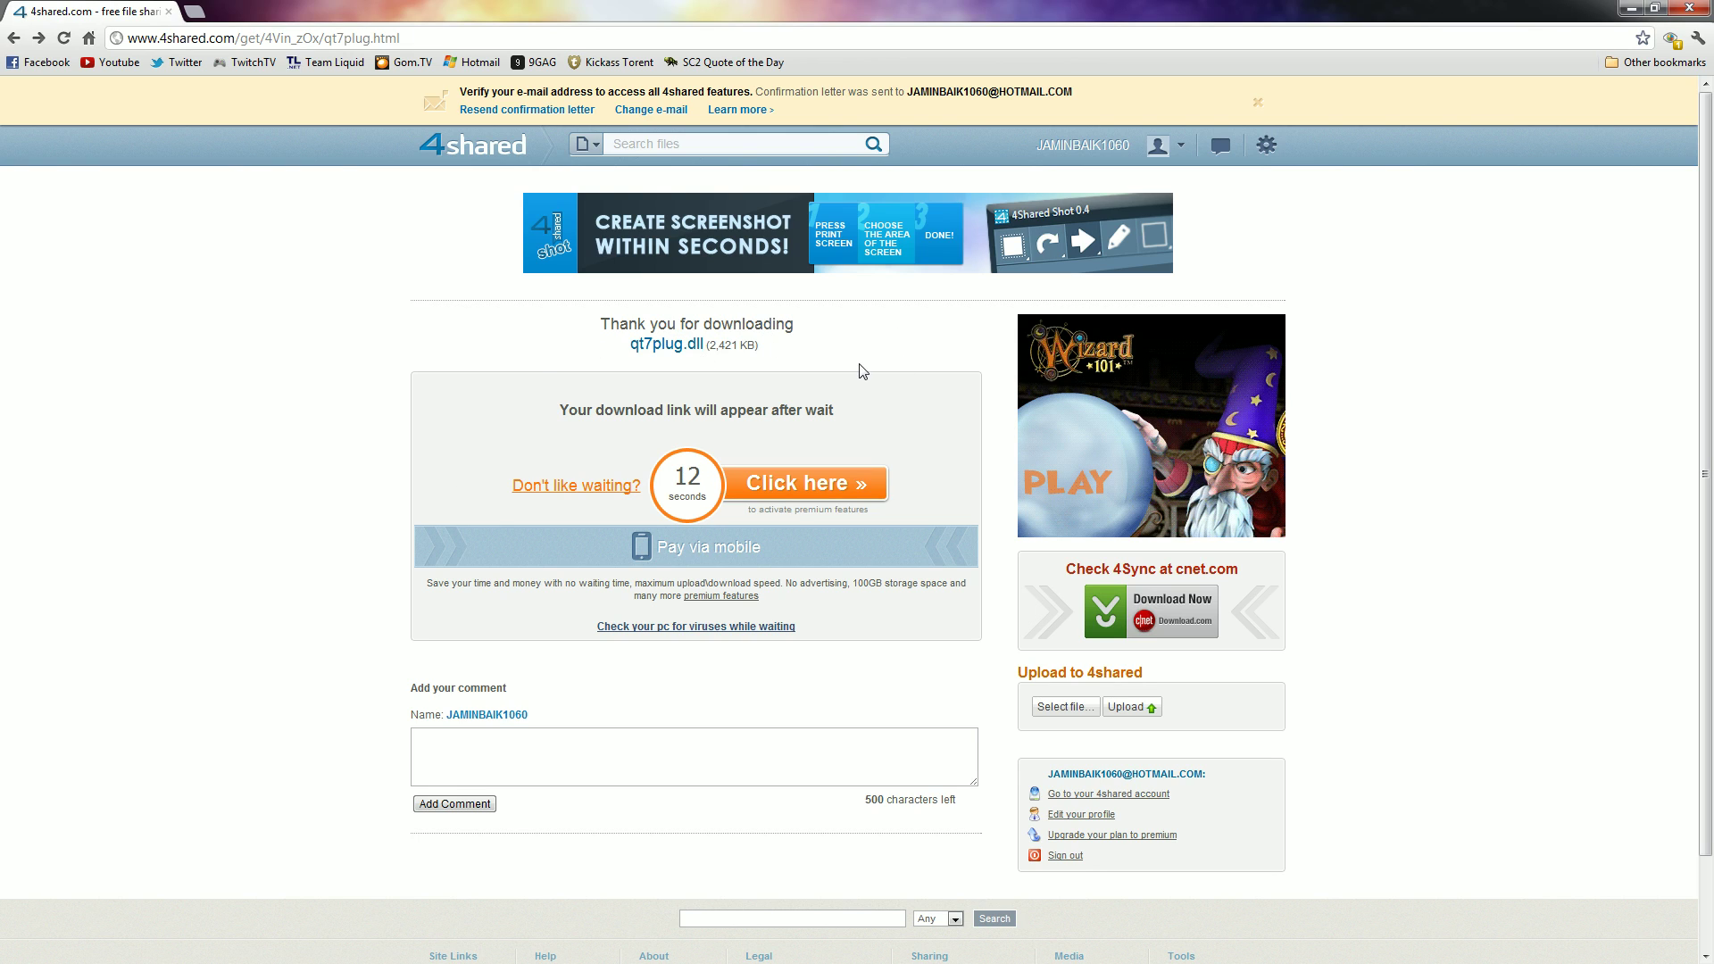
left_click_drag(858, 362, 631, 343)
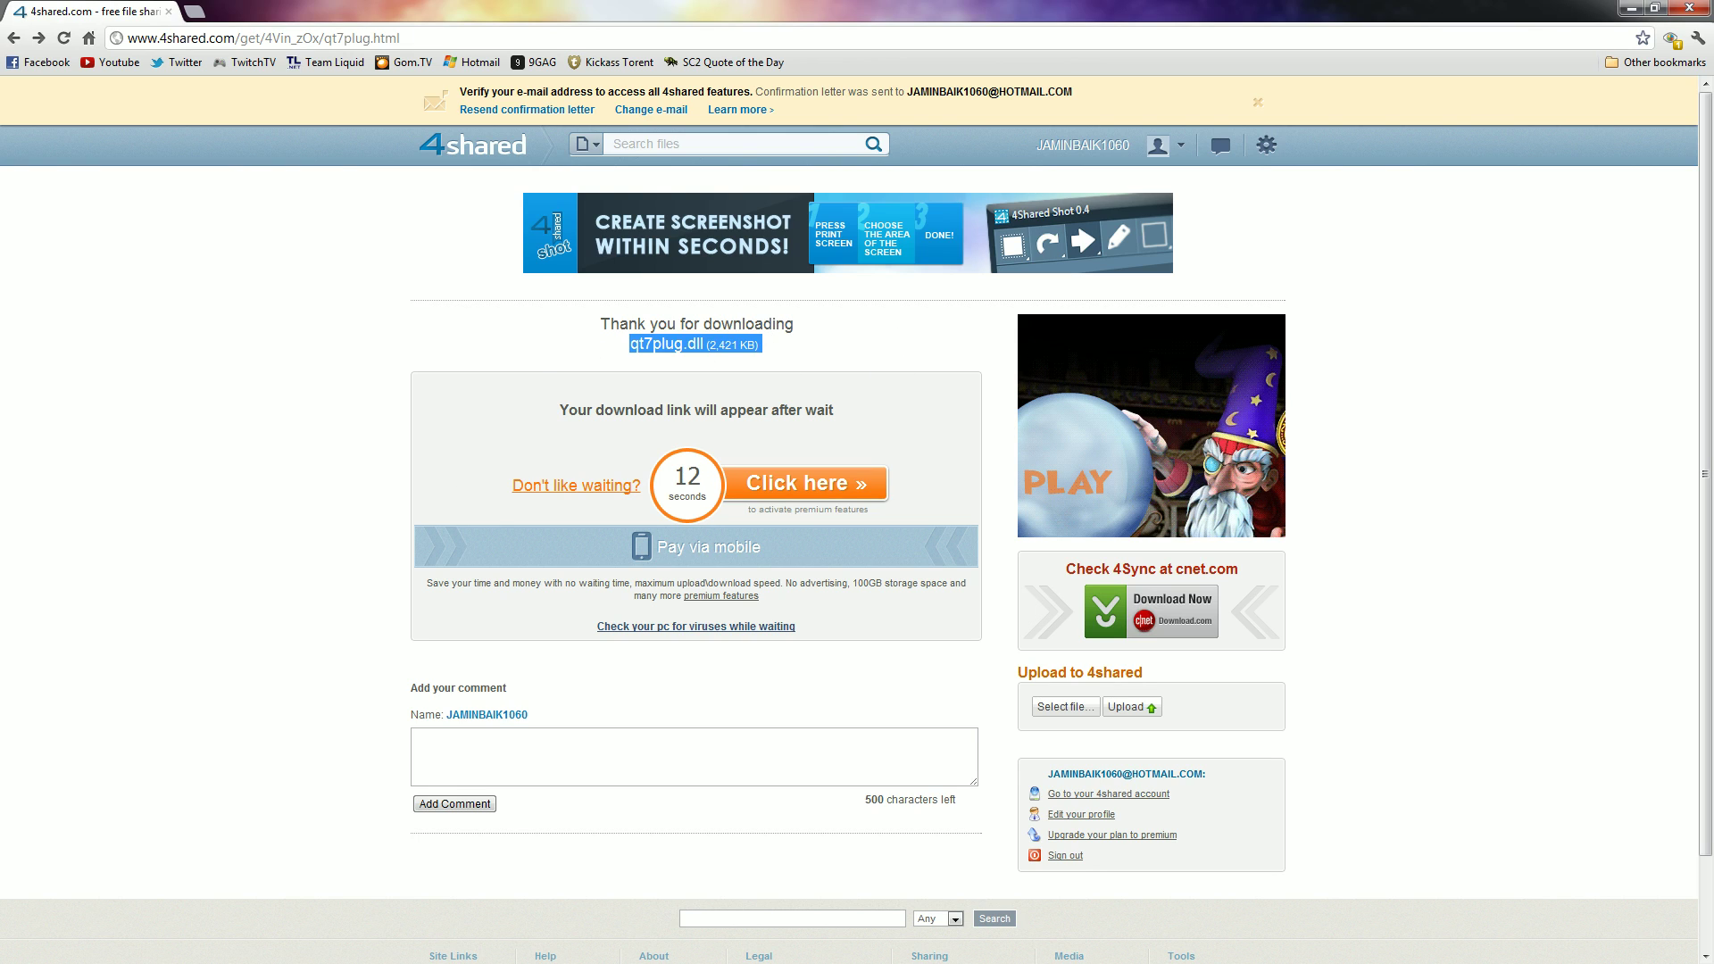
Minimise the browser and move the qt7plug and Vegas Pro icons higher on the desktop.
left_click(1627, 9)
left_click_drag(810, 163, 866, 127)
left_click_drag(833, 51, 982, 66)
left_click_drag(982, 204, 1050, 116)
left_click(1084, 234)
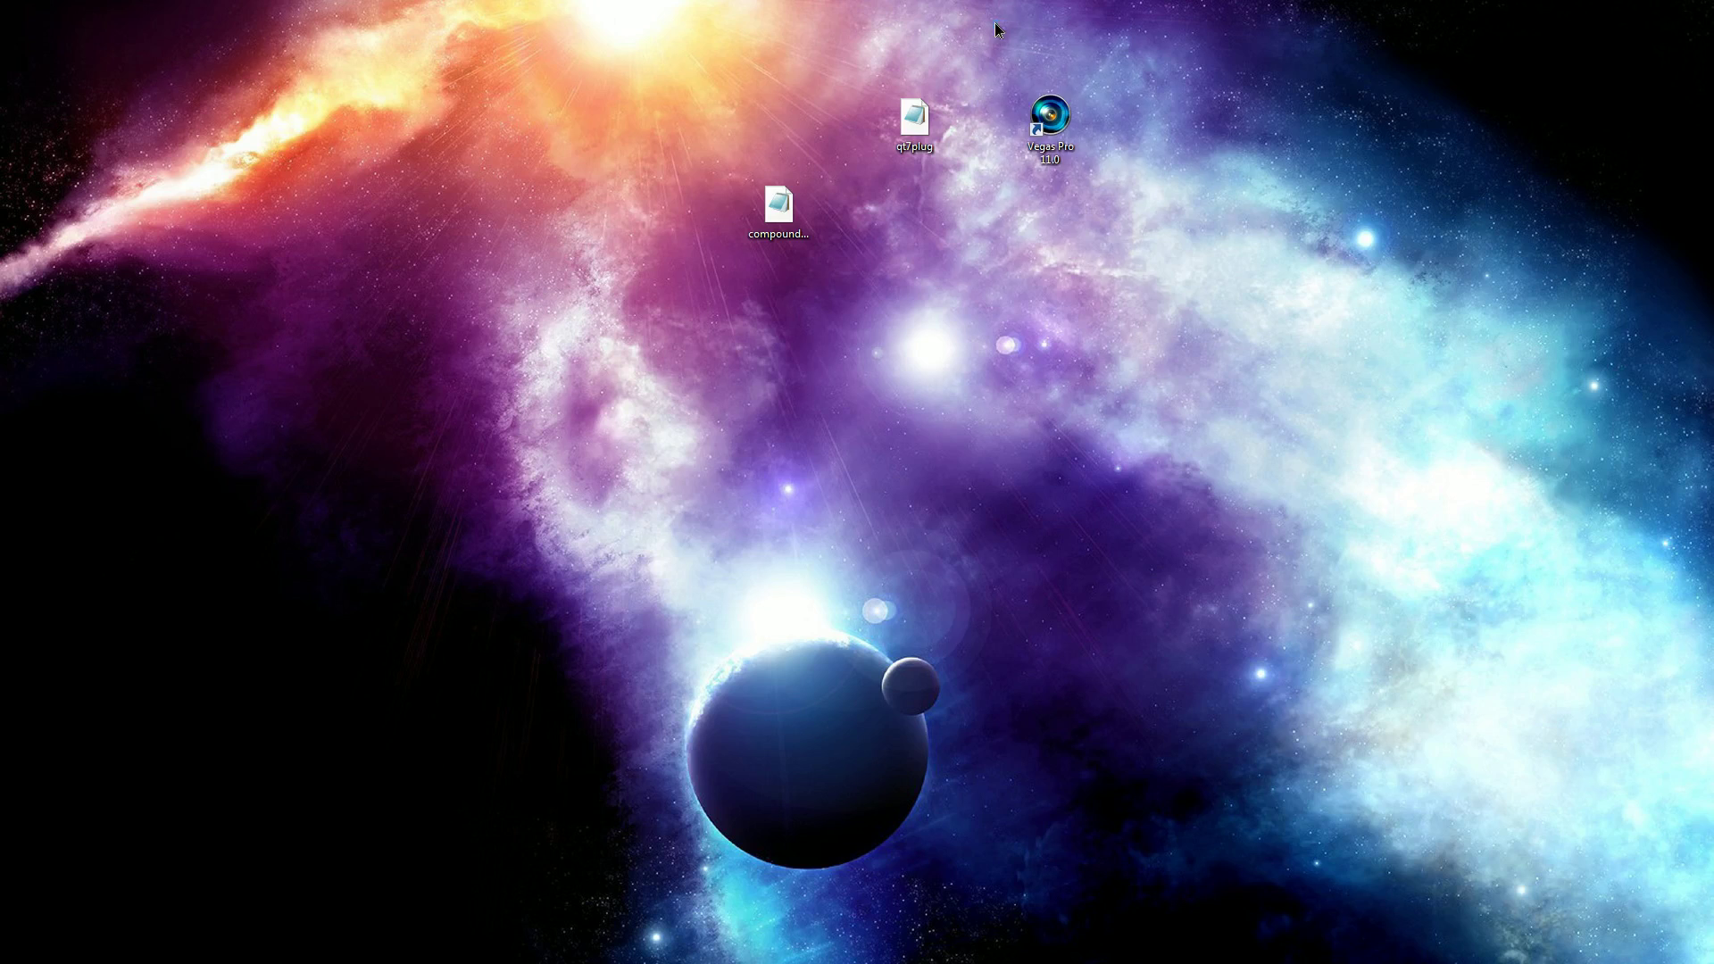
Bring up the Computer window and open Local Disk (C:) > Program Files (x86).
left_click_drag(1010, 43, 1115, 268)
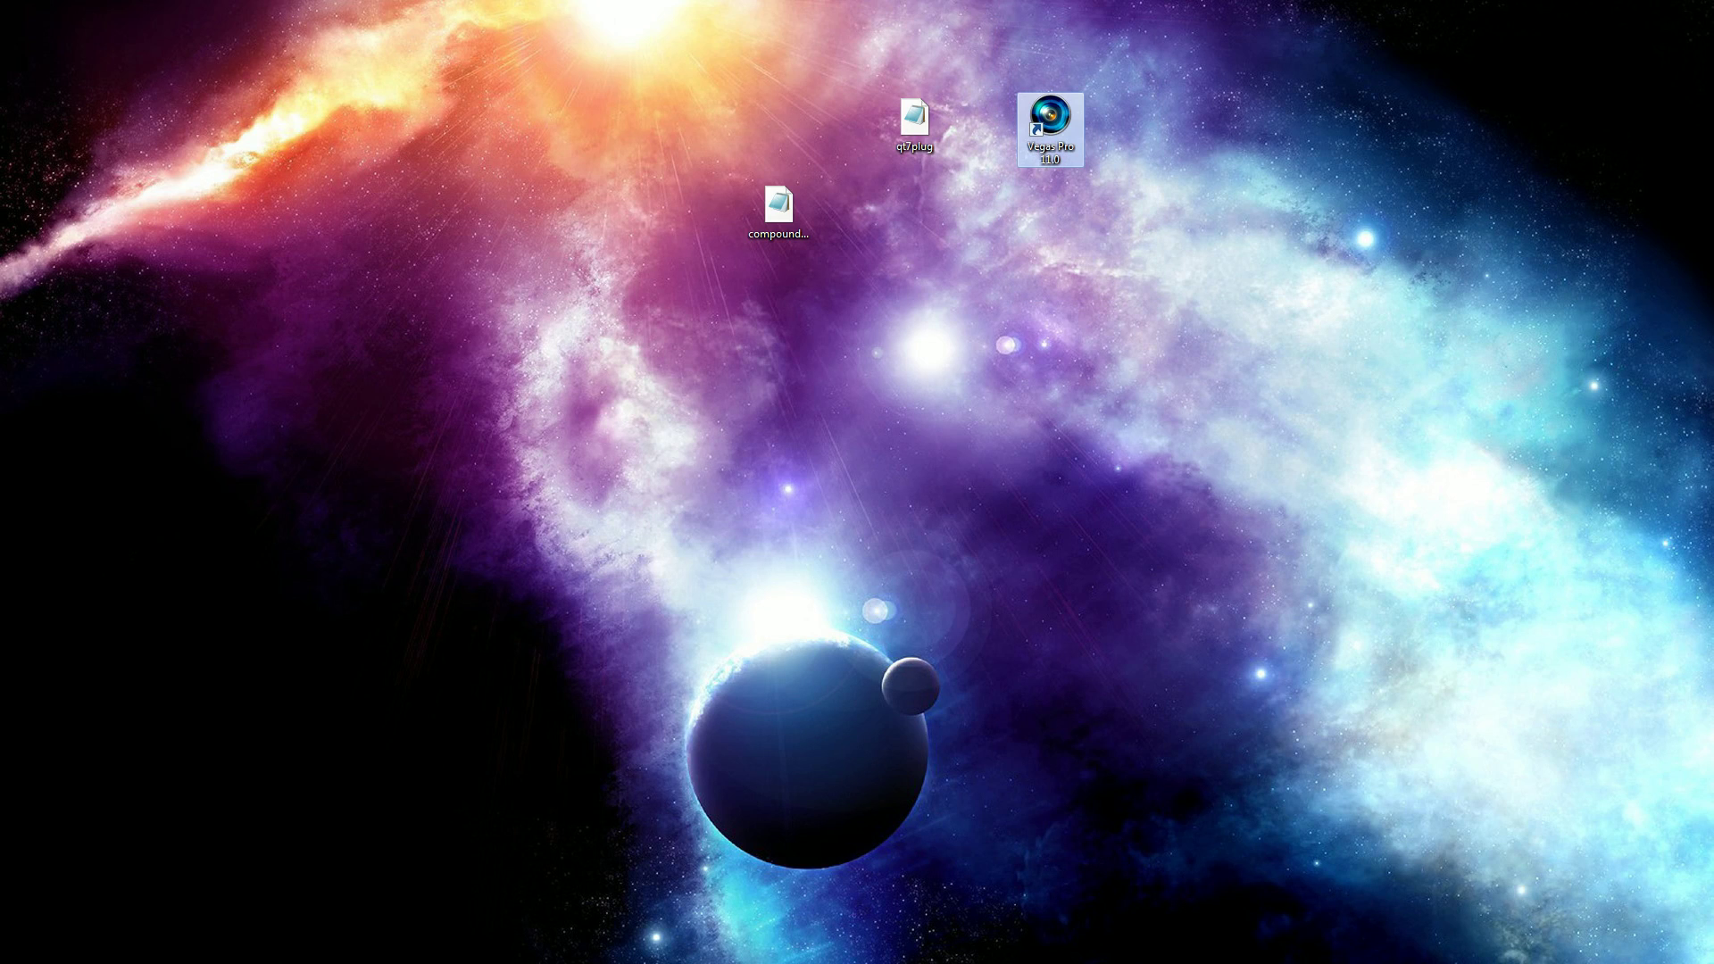
left_click(1114, 268)
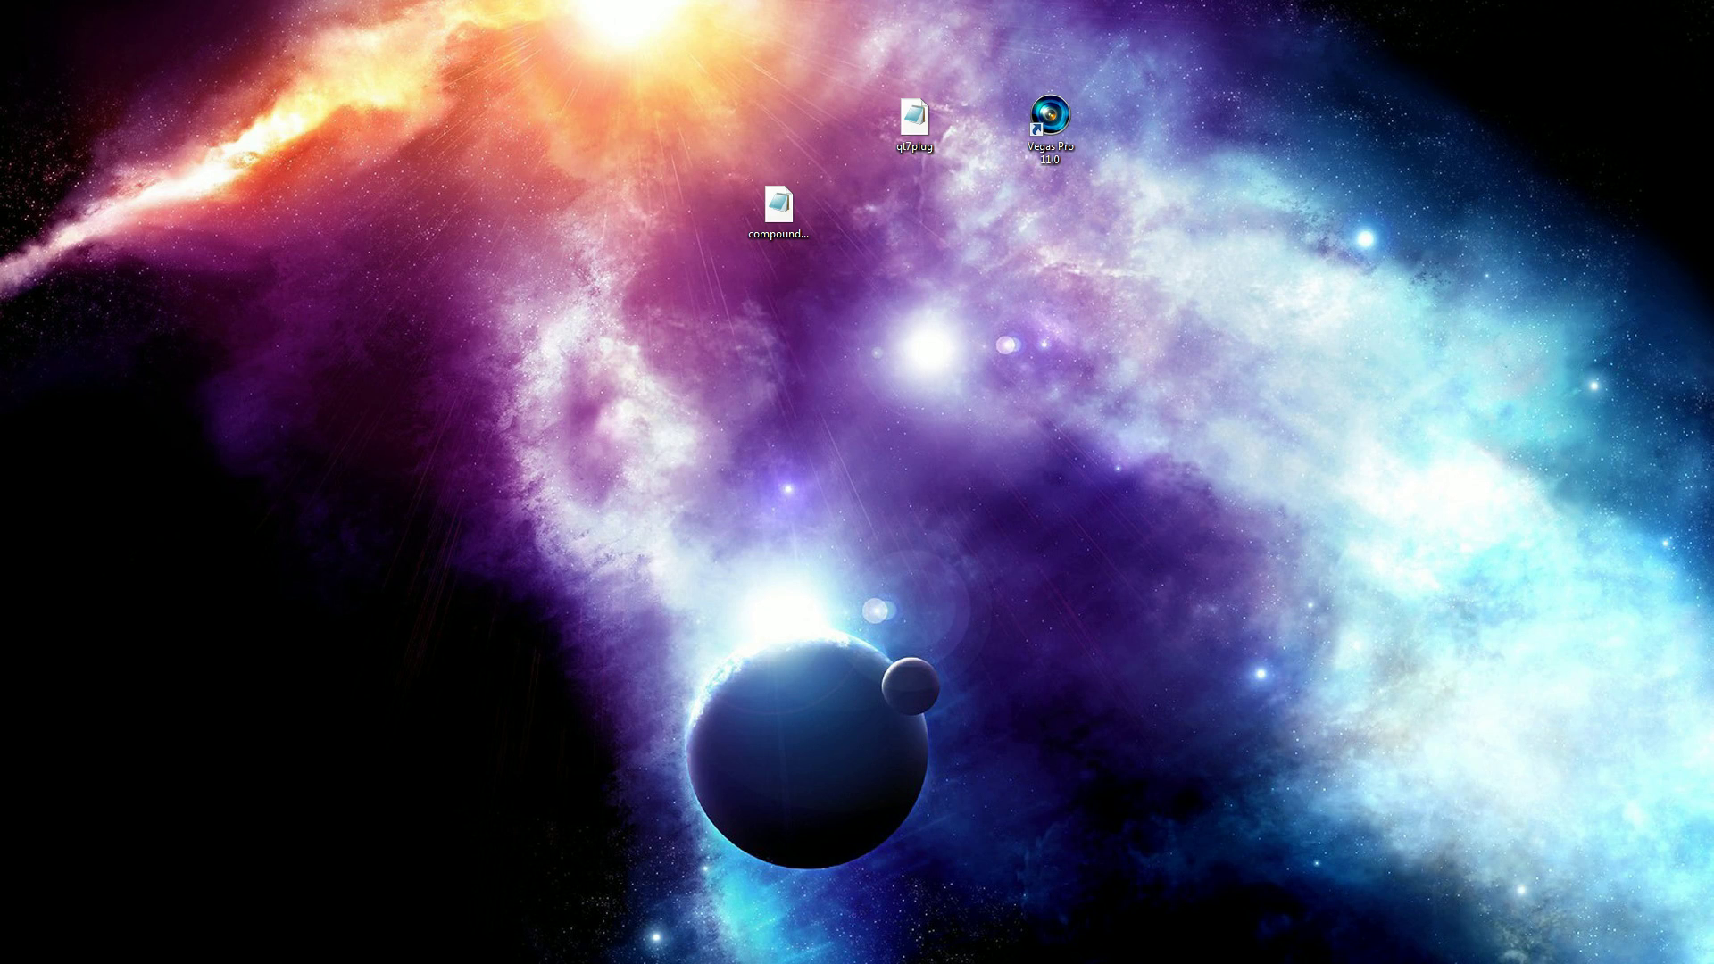
left_click_drag(543, 0, 432, 174)
double_click(571, 316)
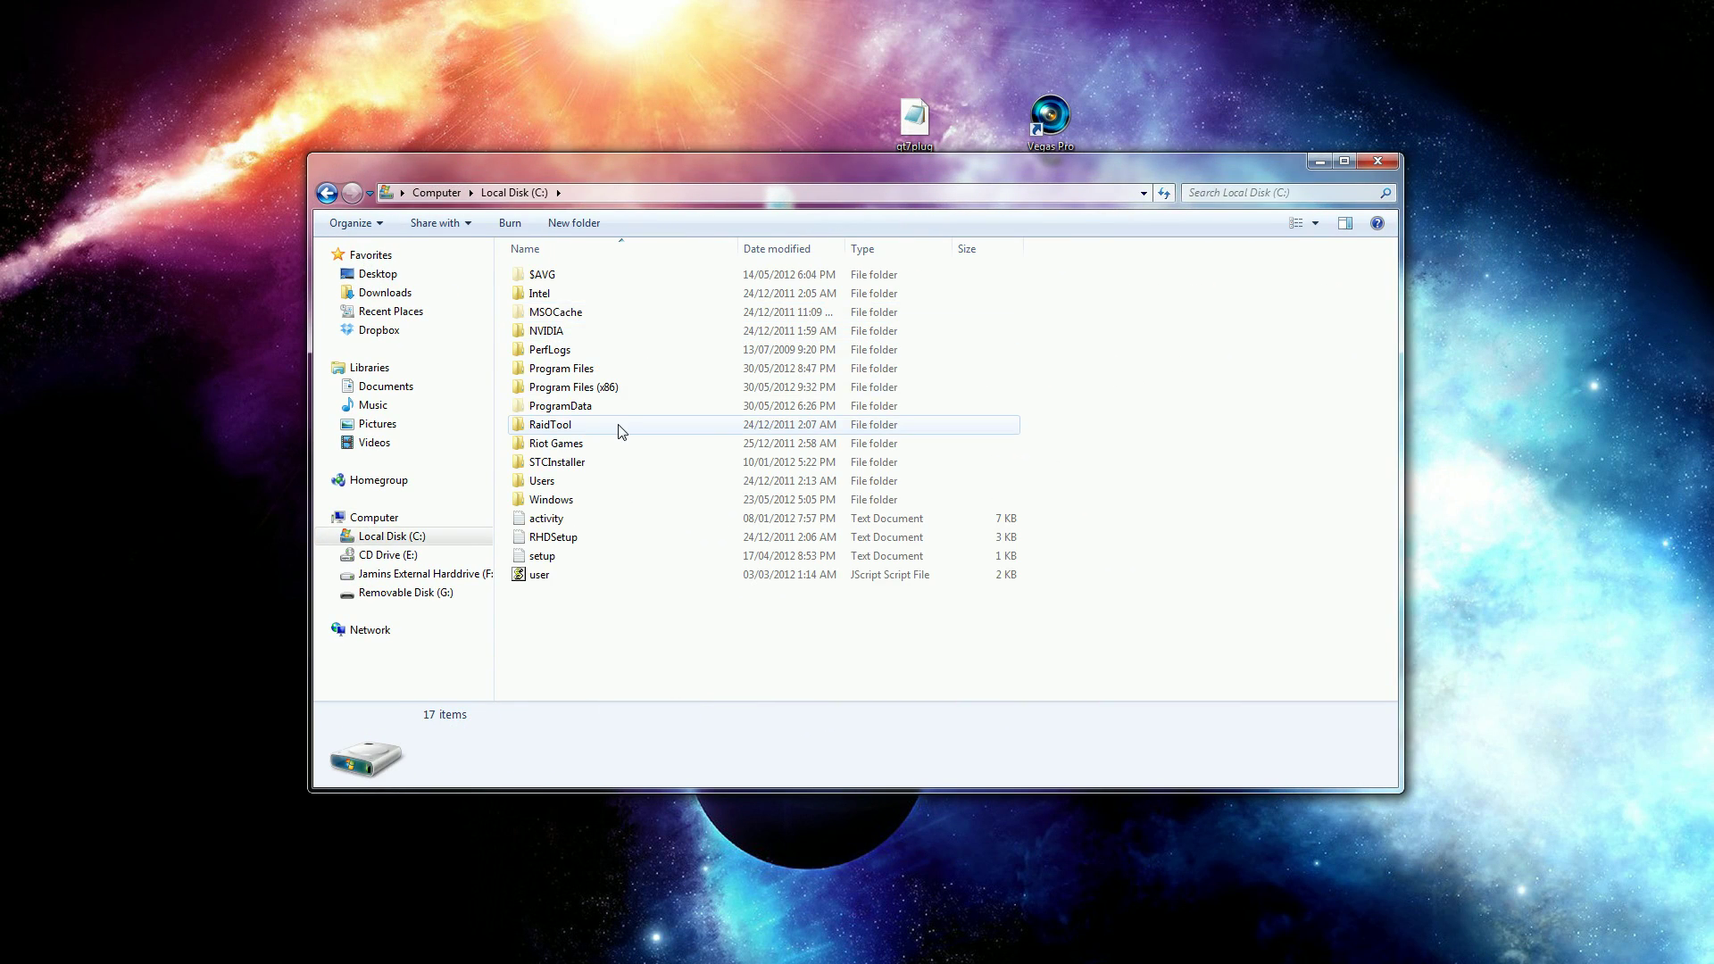
double_click(589, 389)
Open Sony\Vegas Pro 11.0 and browse its file list down to the Core files.
left_click(616, 539)
key("s")
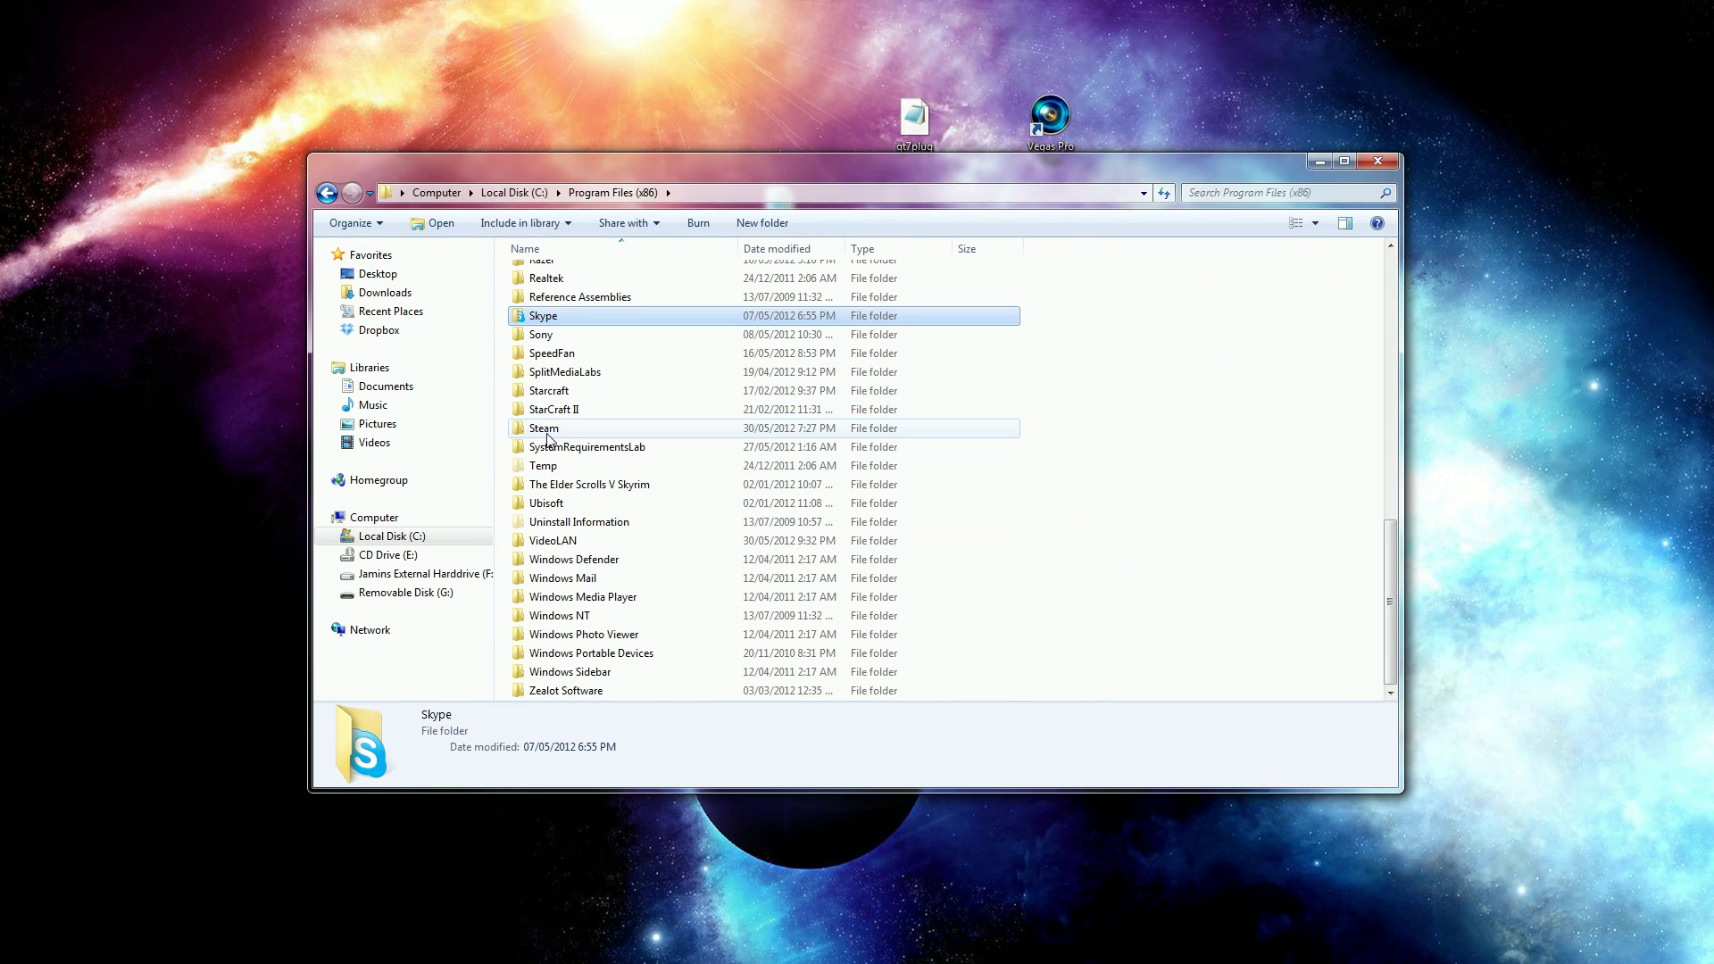
double_click(558, 335)
double_click(570, 295)
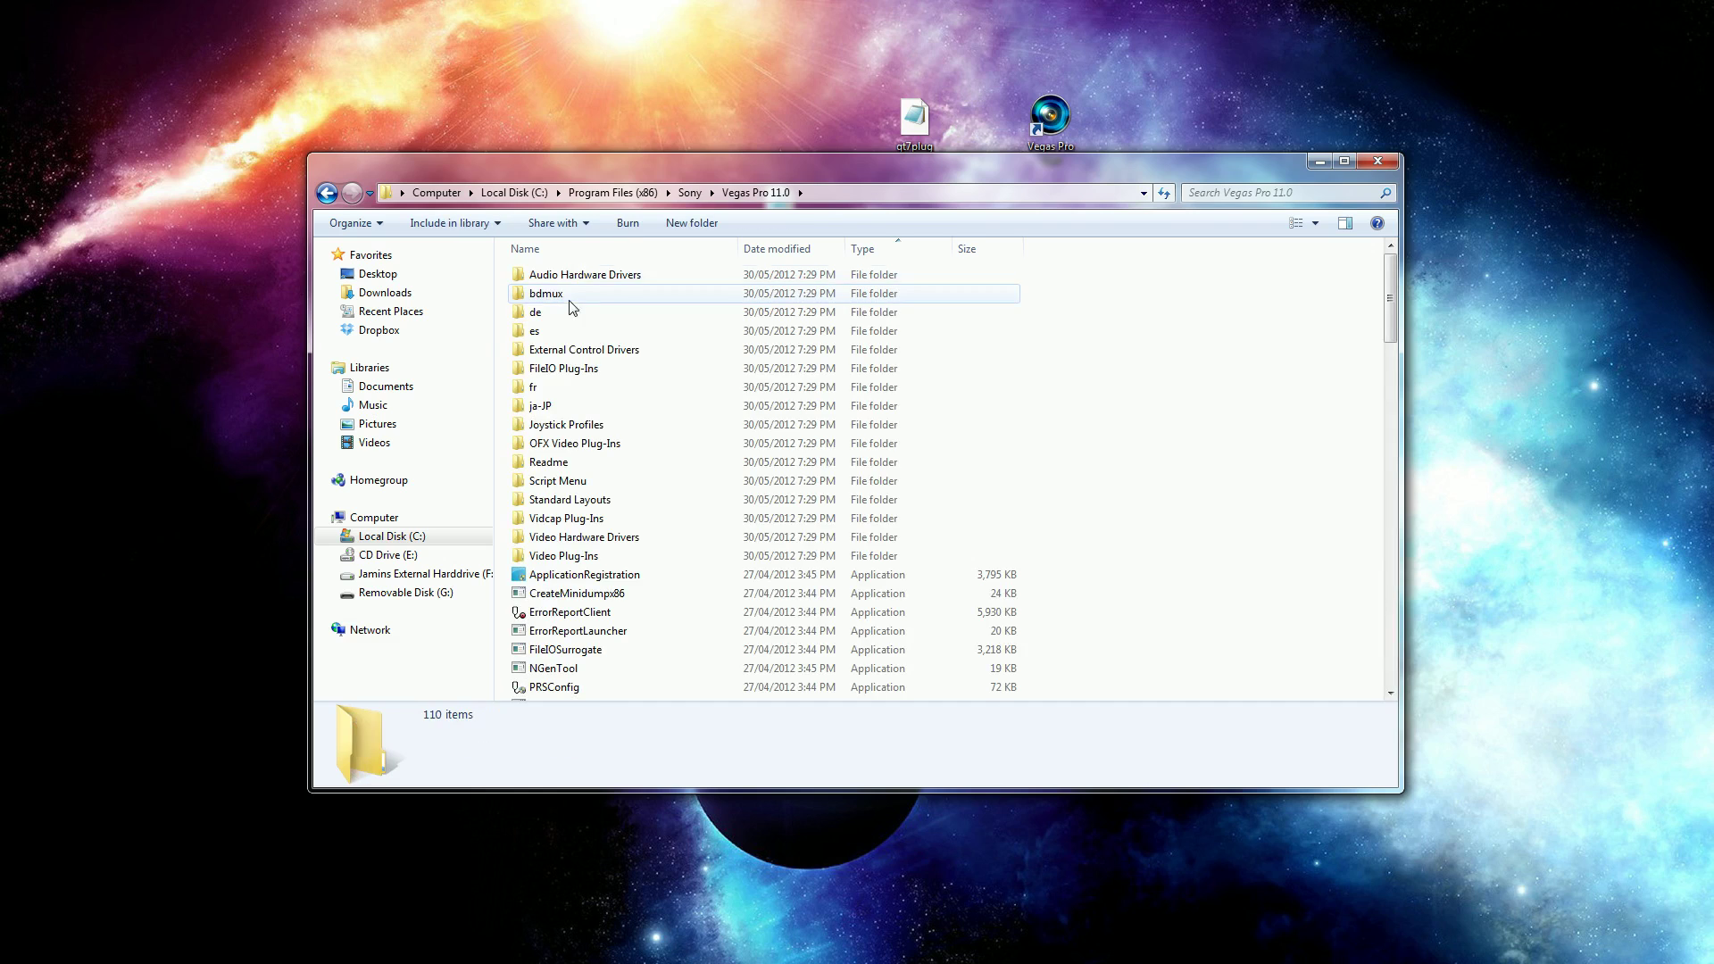
left_click(625, 465)
scroll(643, 457, "down", 3)
scroll(643, 453, "down", 4)
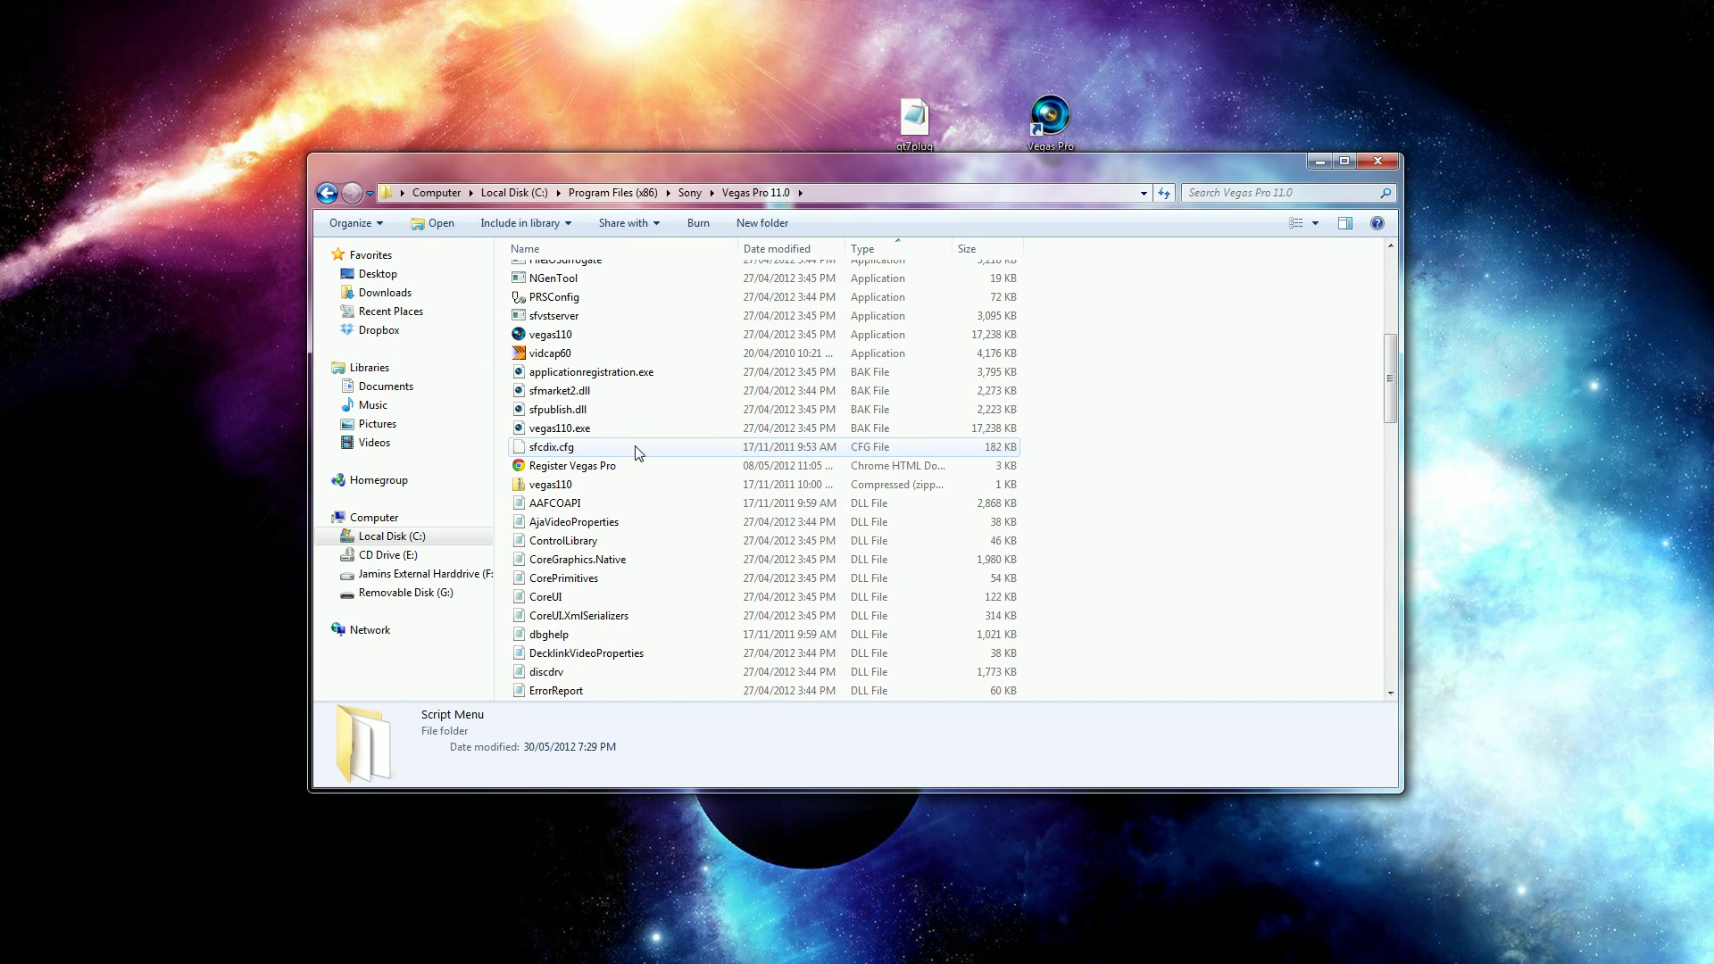
left_click(571, 539)
key("Down")
key("Down")
key("Down")
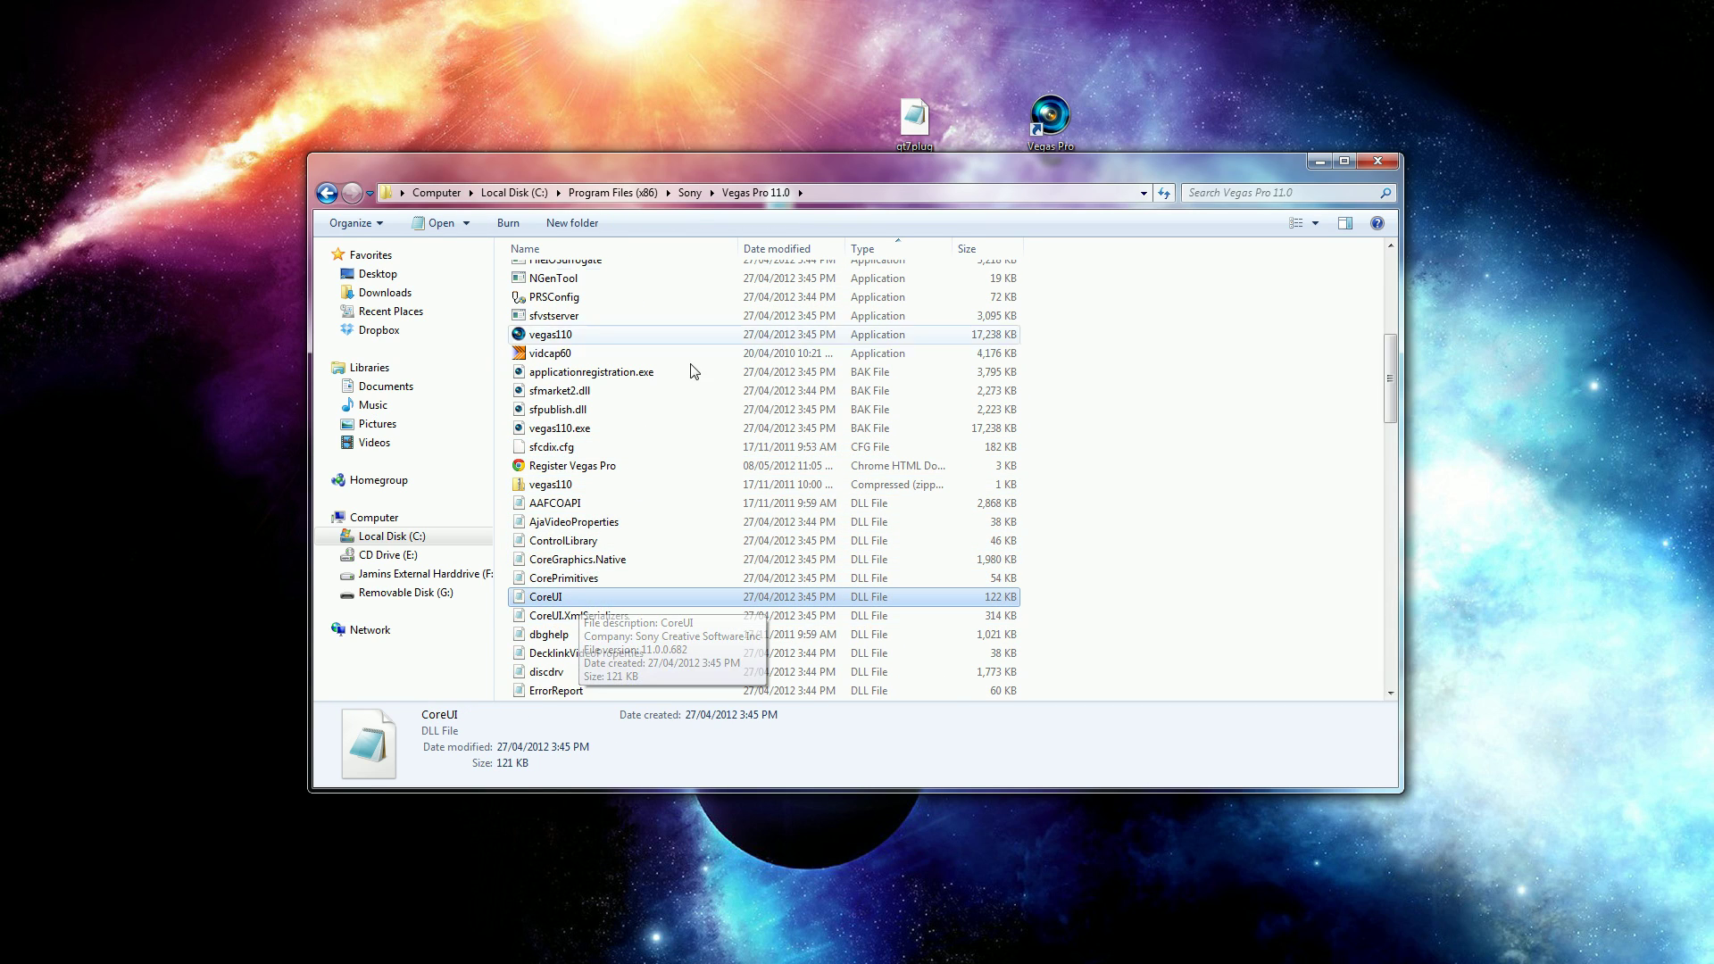
Move the Explorer window down and select the compoundplug file on the desktop.
left_click_drag(720, 168, 730, 293)
left_click_drag(791, 167, 841, 285)
left_click_drag(590, 104, 775, 292)
Search the Vegas Pro 11.0 folder for 'com' and select the compoundplug desktop file.
left_click(1253, 327)
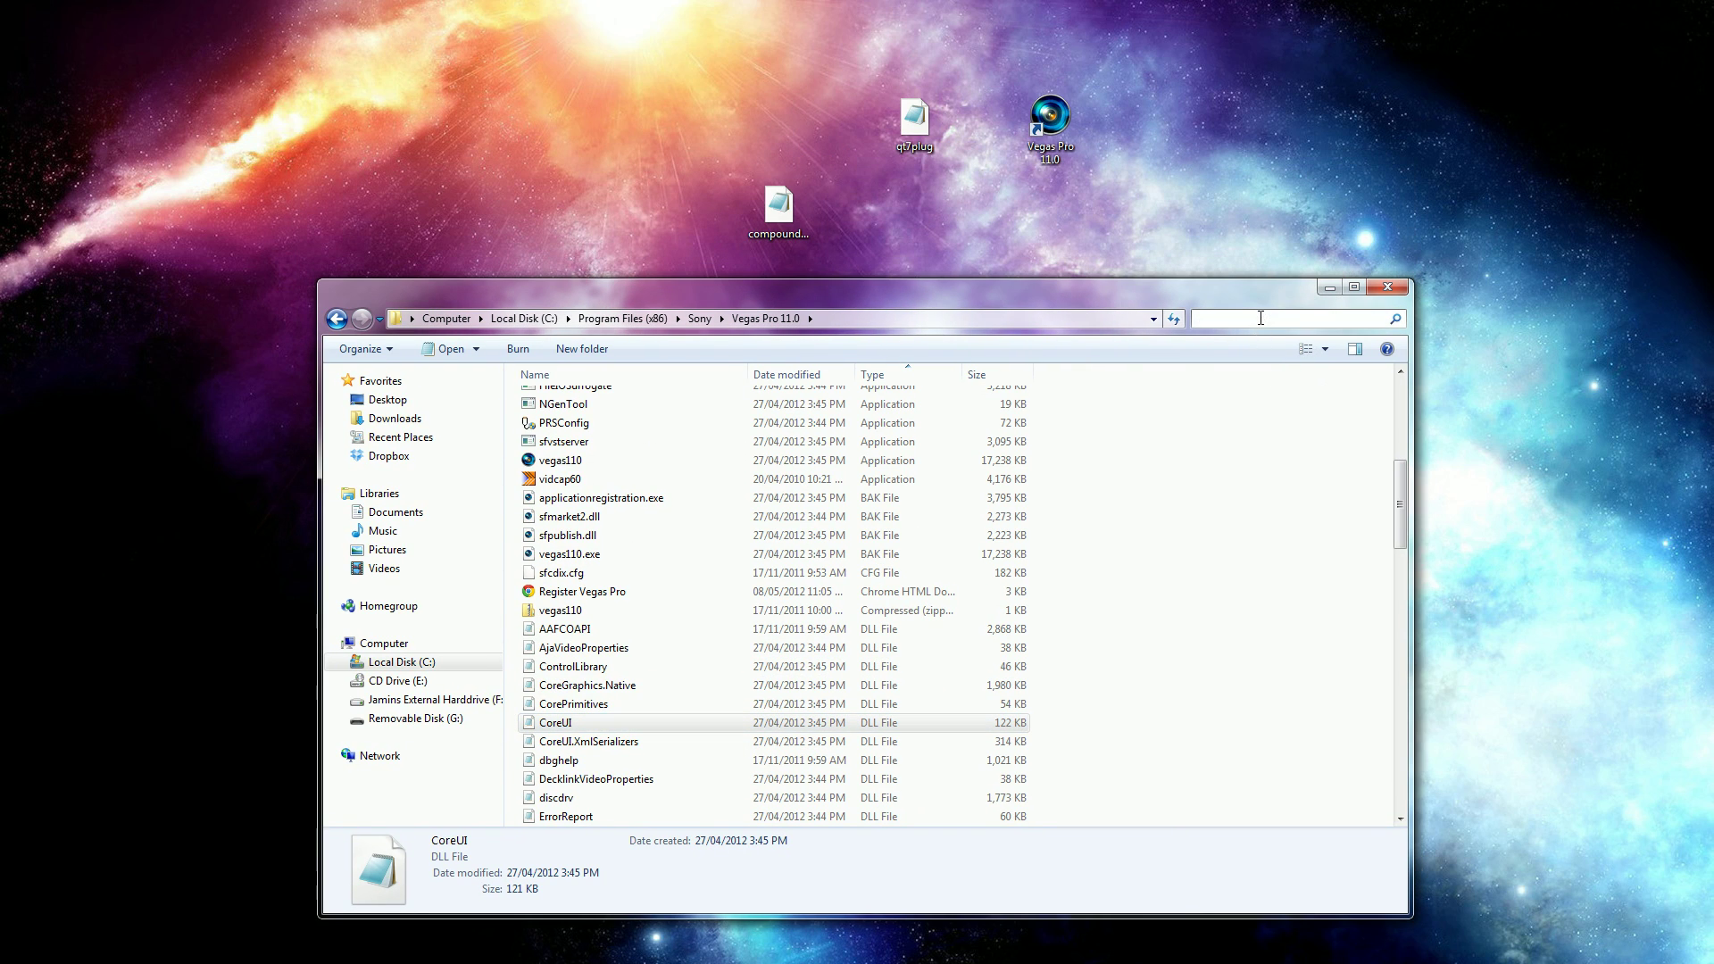
type("com")
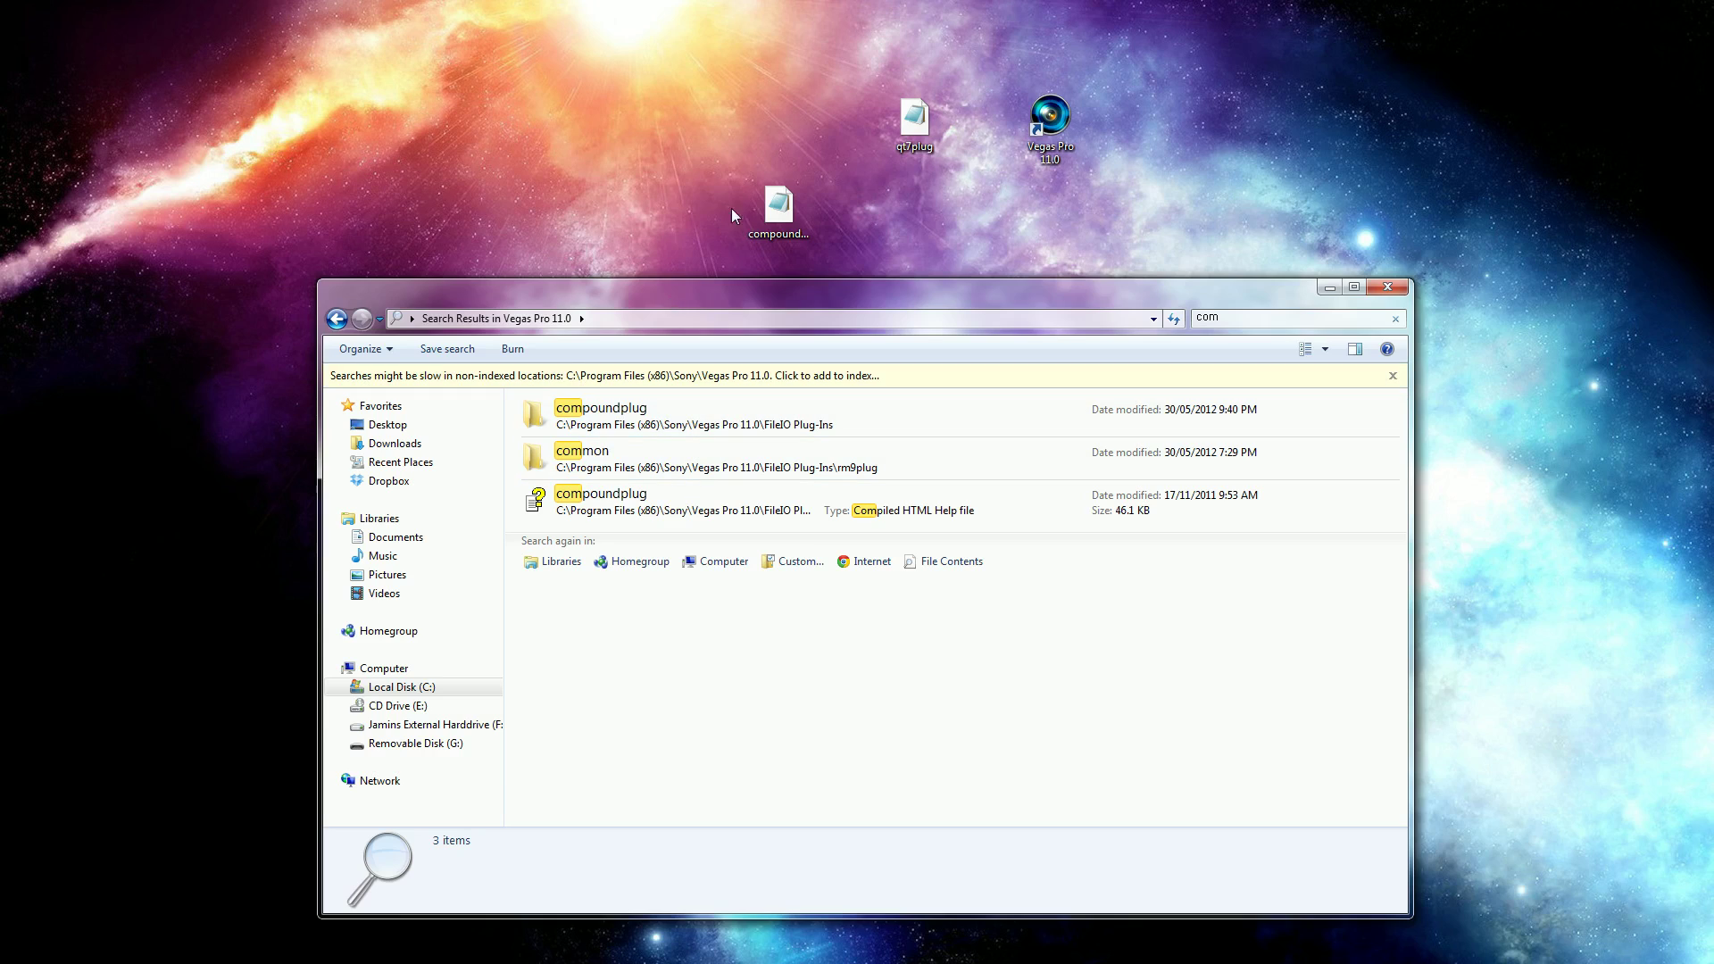
left_click_drag(673, 165, 843, 252)
left_click_drag(612, 137, 842, 309)
left_click_drag(650, 114, 818, 321)
left_click_drag(598, 126, 793, 321)
left_click_drag(627, 135, 821, 298)
Try moving the compoundplug file on the desktop, then deselect it.
mouse_move(776, 226)
left_mouse_down()
mouse_move(650, 239)
mouse_move(748, 210)
left_mouse_up()
left_click_drag(652, 151, 842, 293)
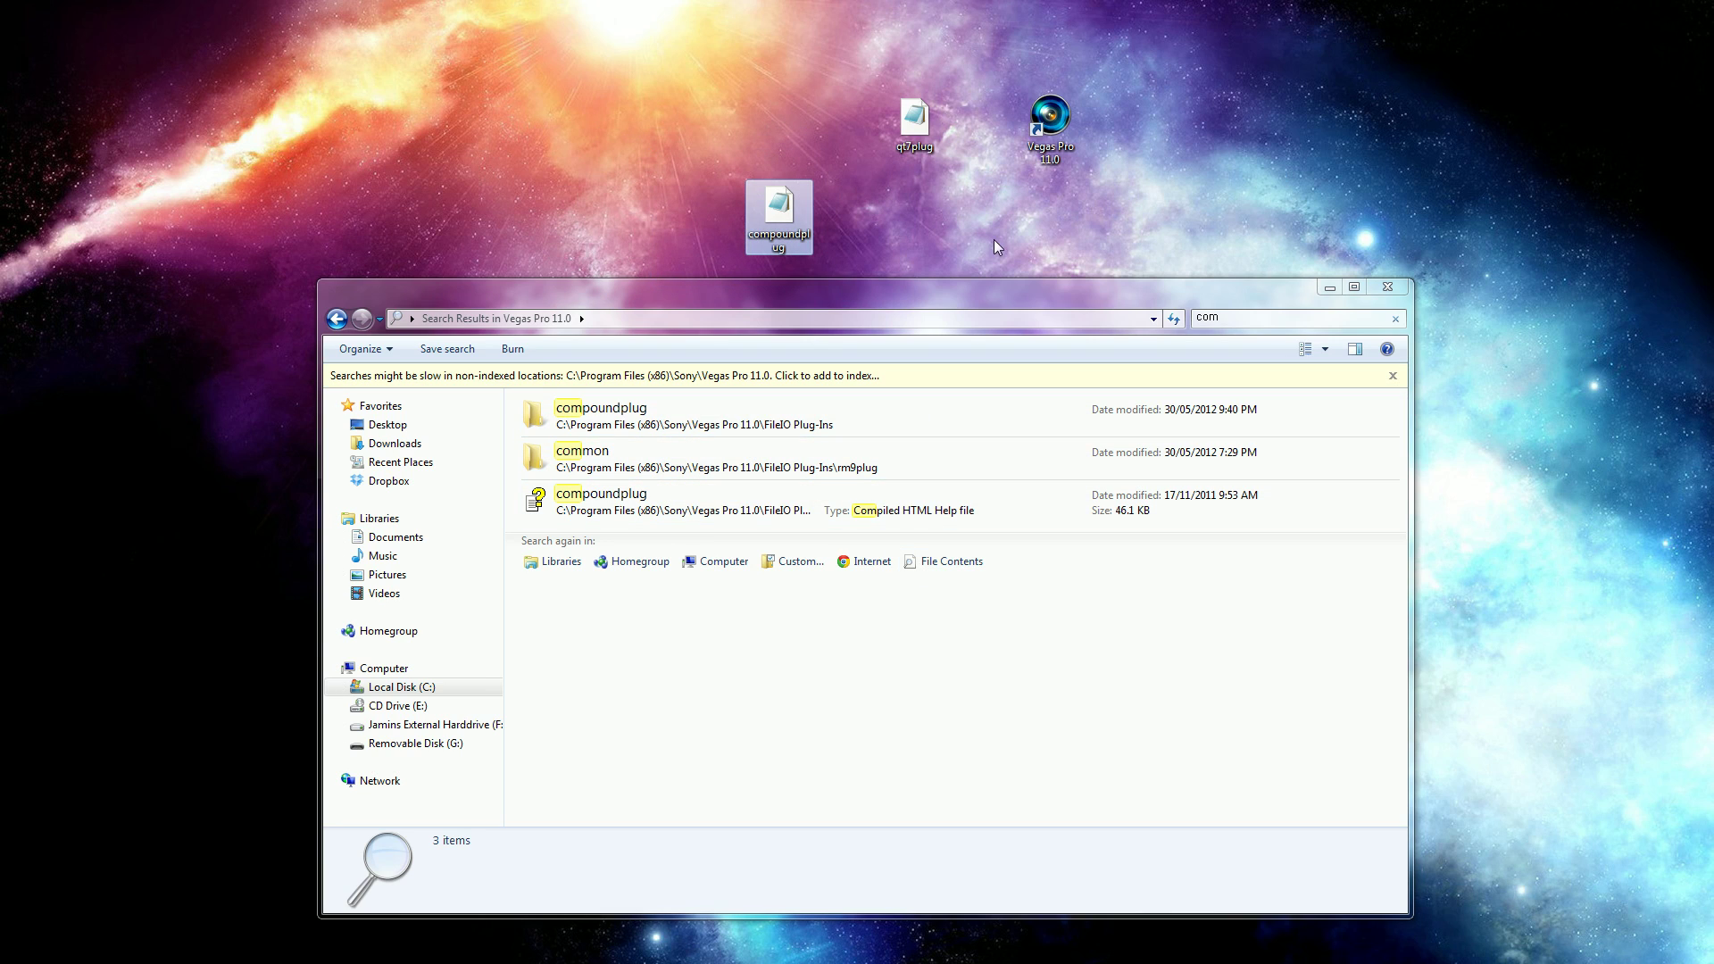
left_click_drag(880, 71, 968, 206)
Try dropping qt7plug into the Vegas Pro 11.0 folder and select the vegas110 application file.
left_click(337, 319)
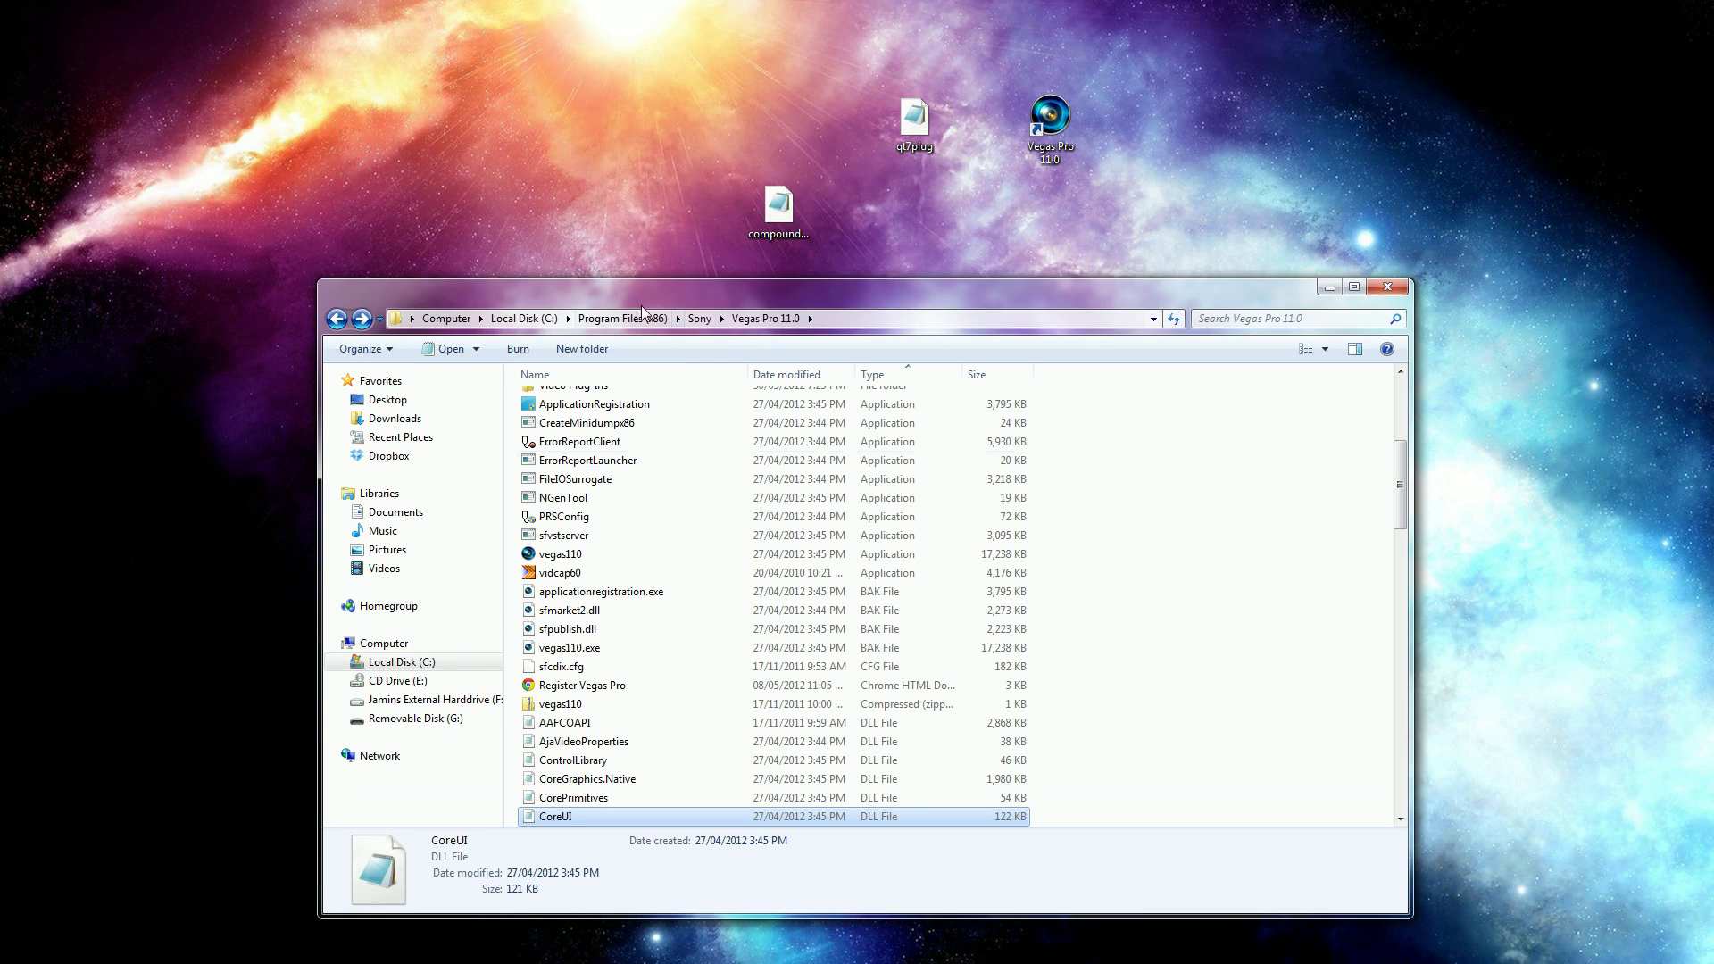
left_click_drag(778, 297, 784, 291)
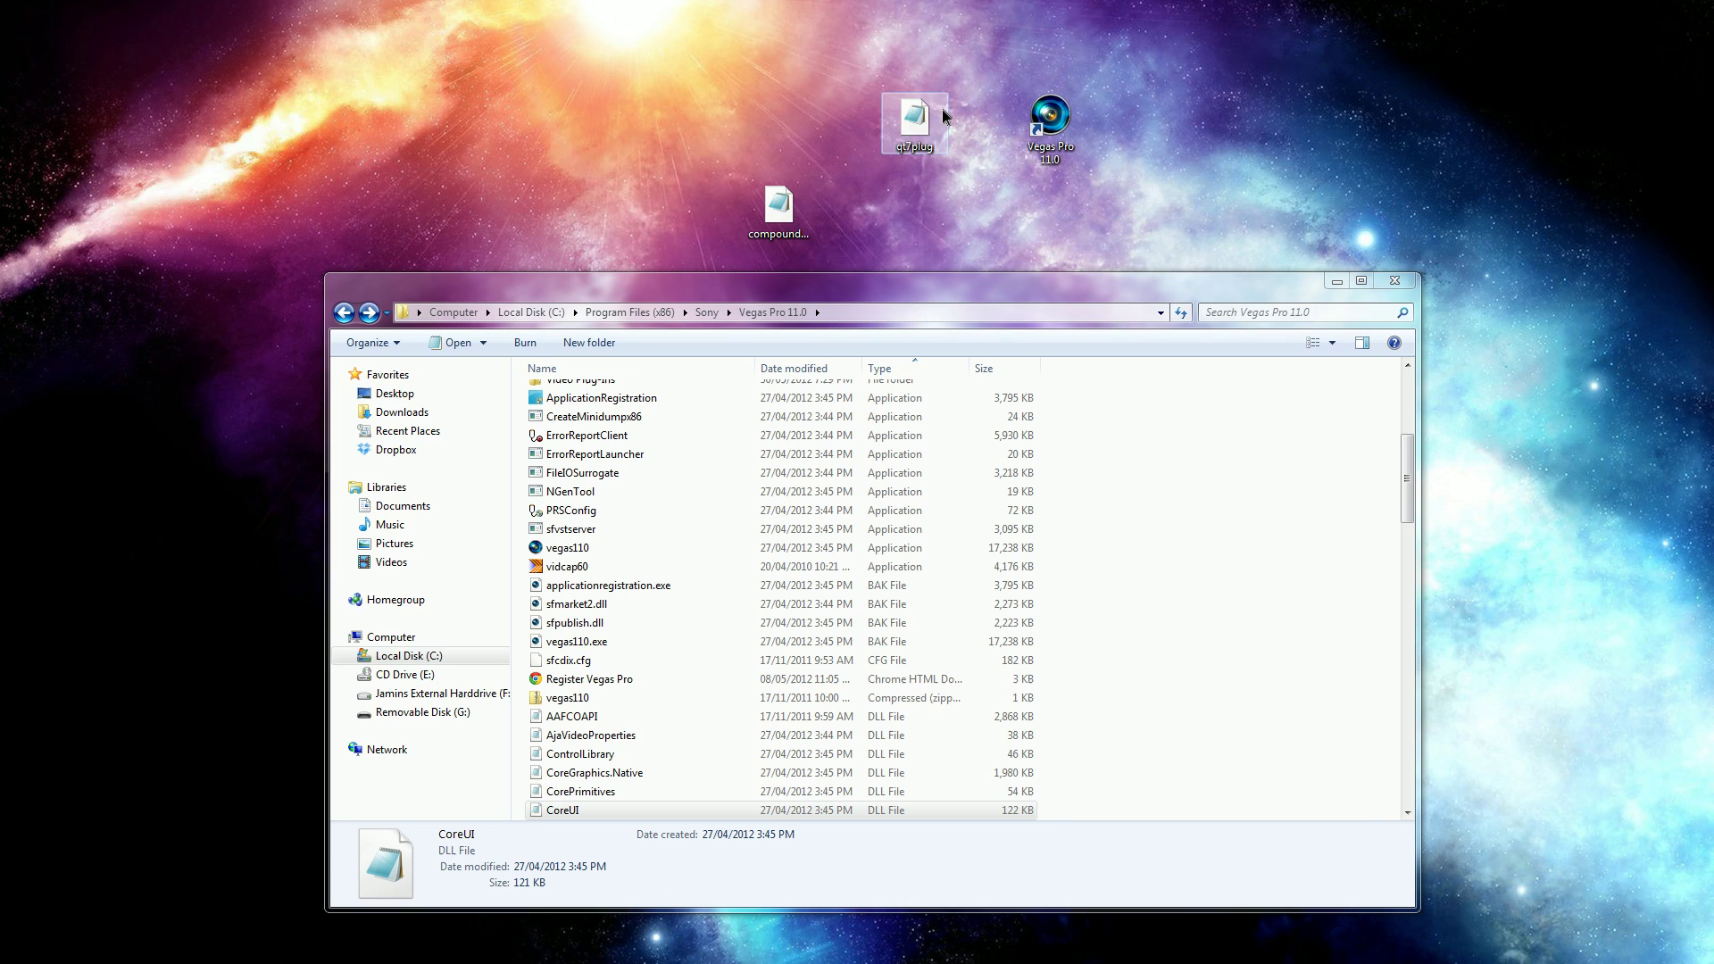
mouse_move(928, 125)
left_mouse_down()
mouse_move(853, 331)
mouse_move(873, 540)
mouse_move(915, 134)
left_mouse_up()
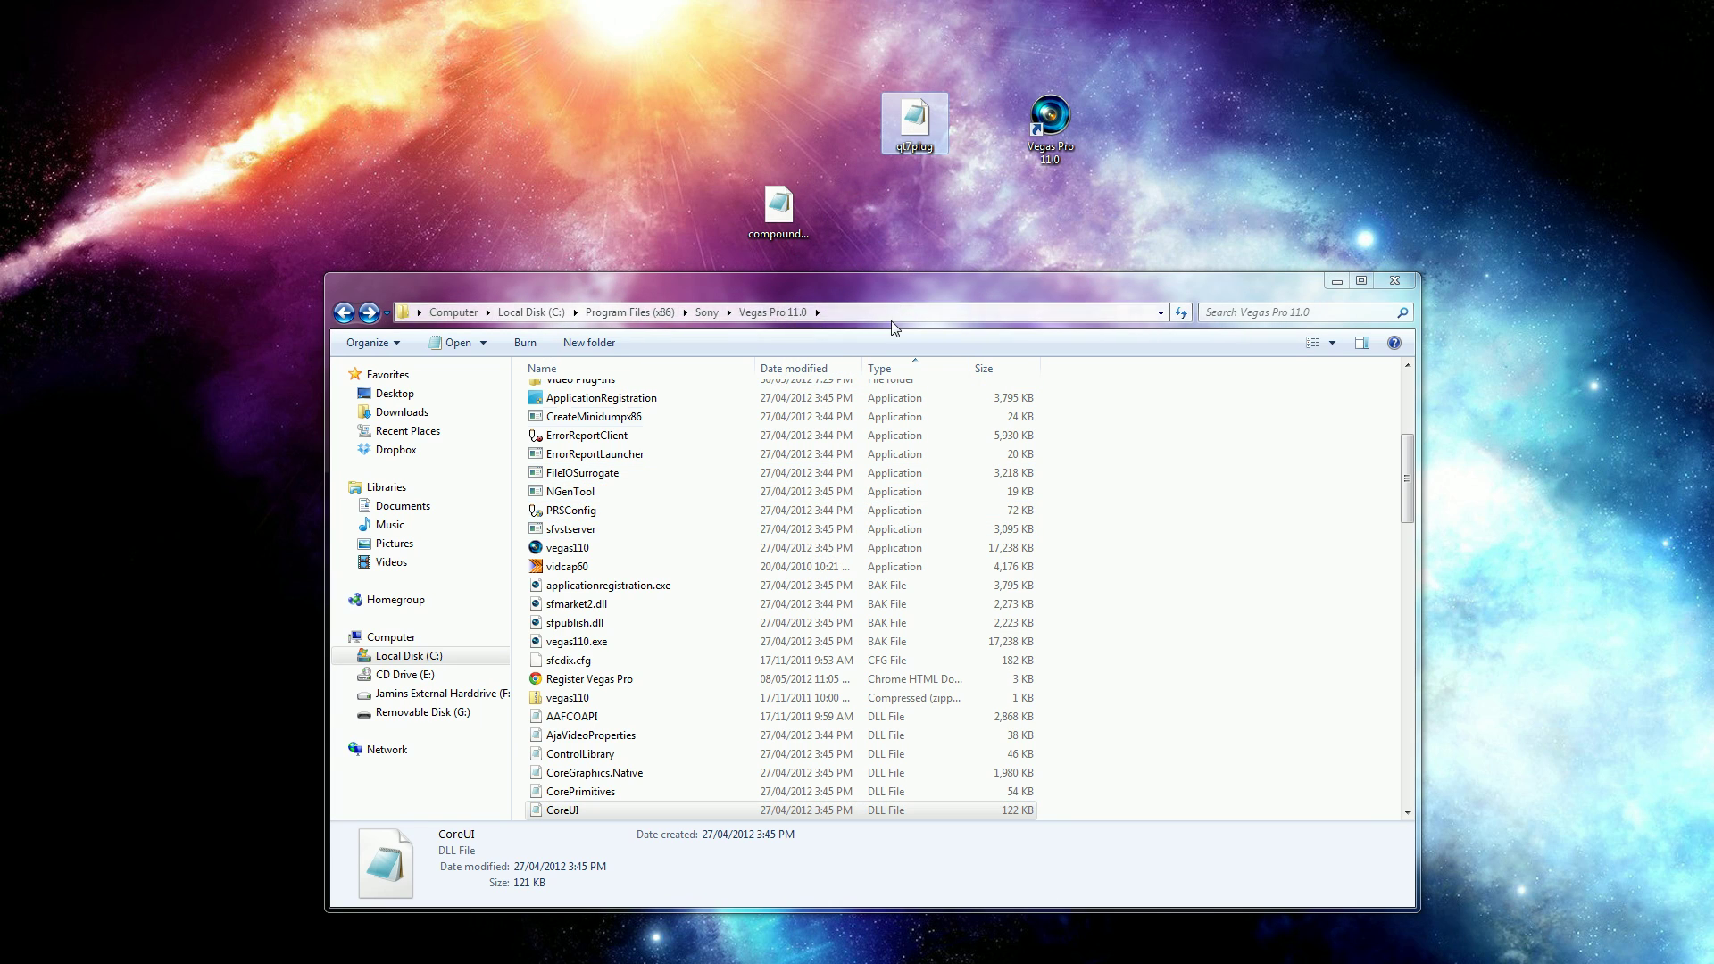
left_click(665, 569)
left_click(652, 547)
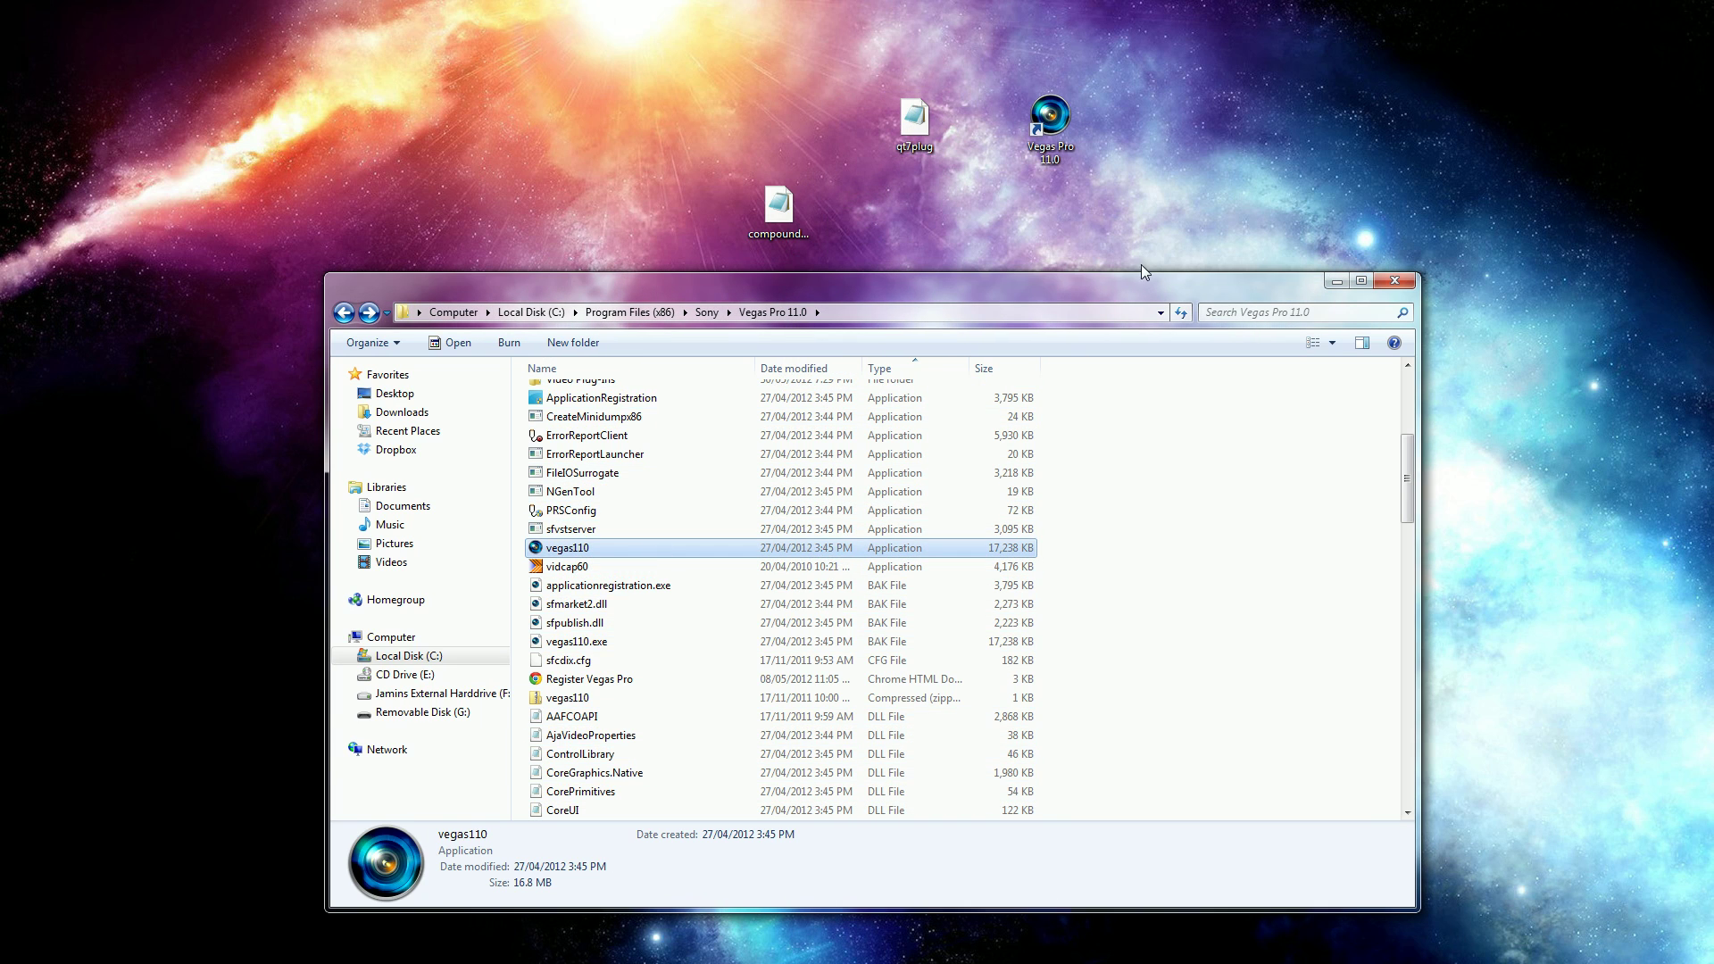
left_click_drag(1134, 285, 1140, 268)
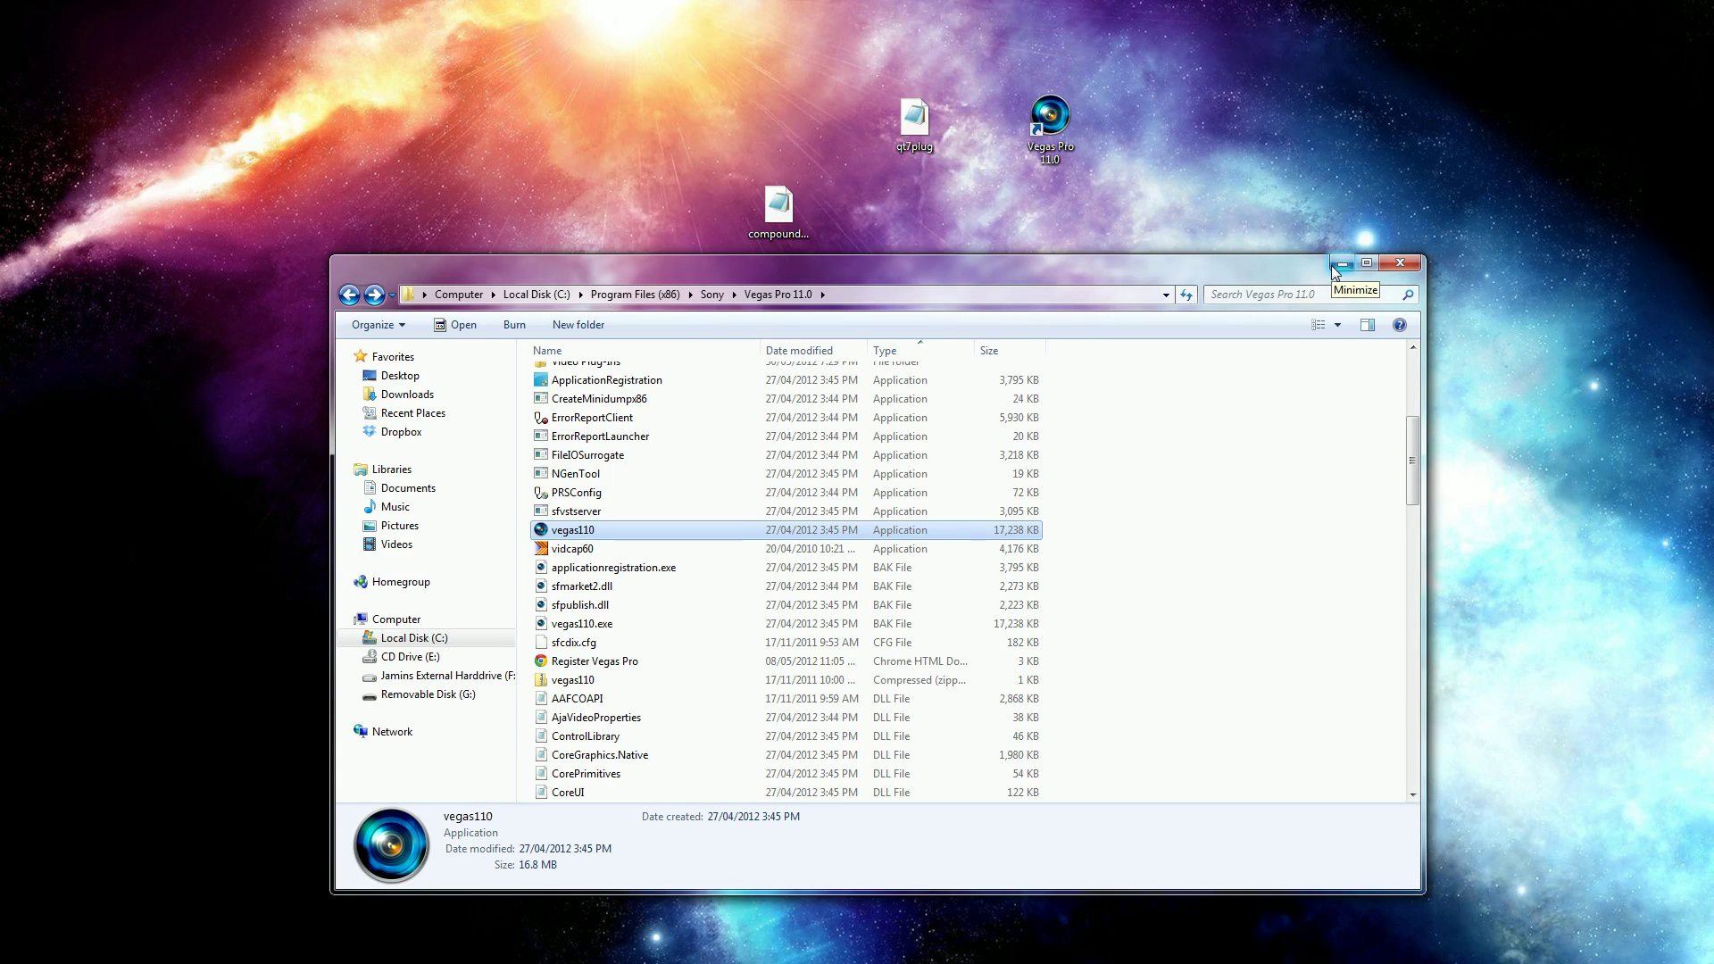
Rearrange the qt7plug and compound desktop files, then close the Vegas Pro 11.0 folder window.
left_click_drag(769, 19, 960, 230)
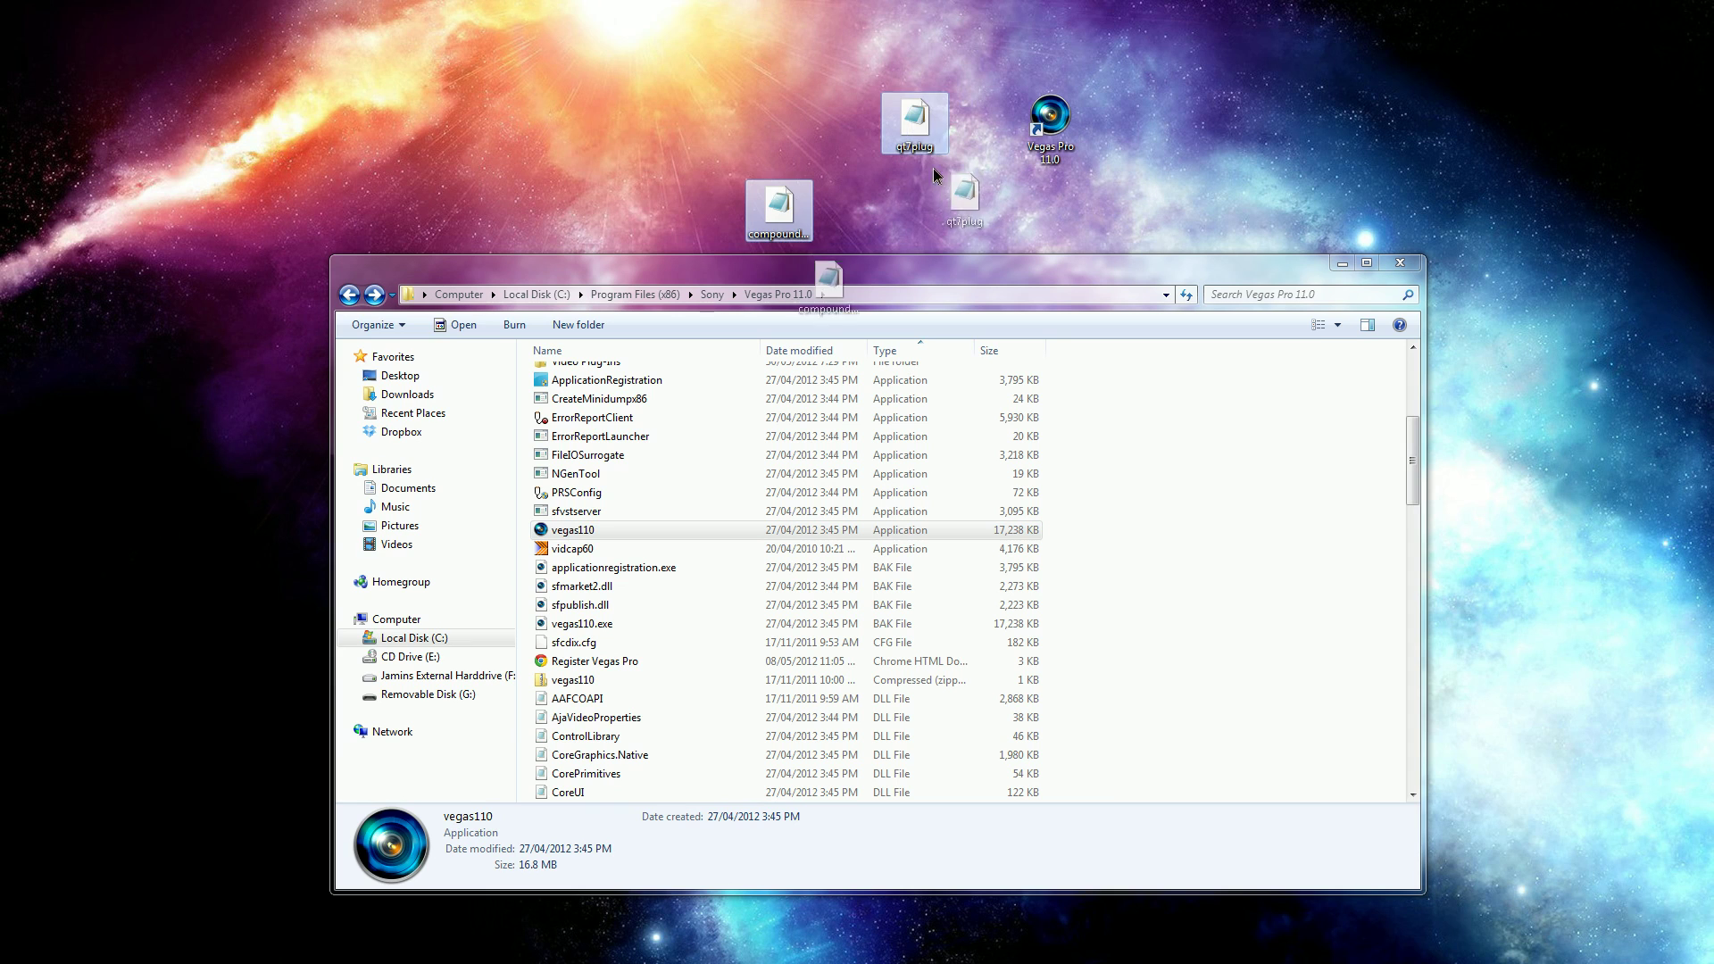
left_click_drag(891, 100, 984, 214)
left_click_drag(984, 213, 908, 81)
left_click_drag(735, 122, 721, 233)
left_click_drag(729, 164, 816, 247)
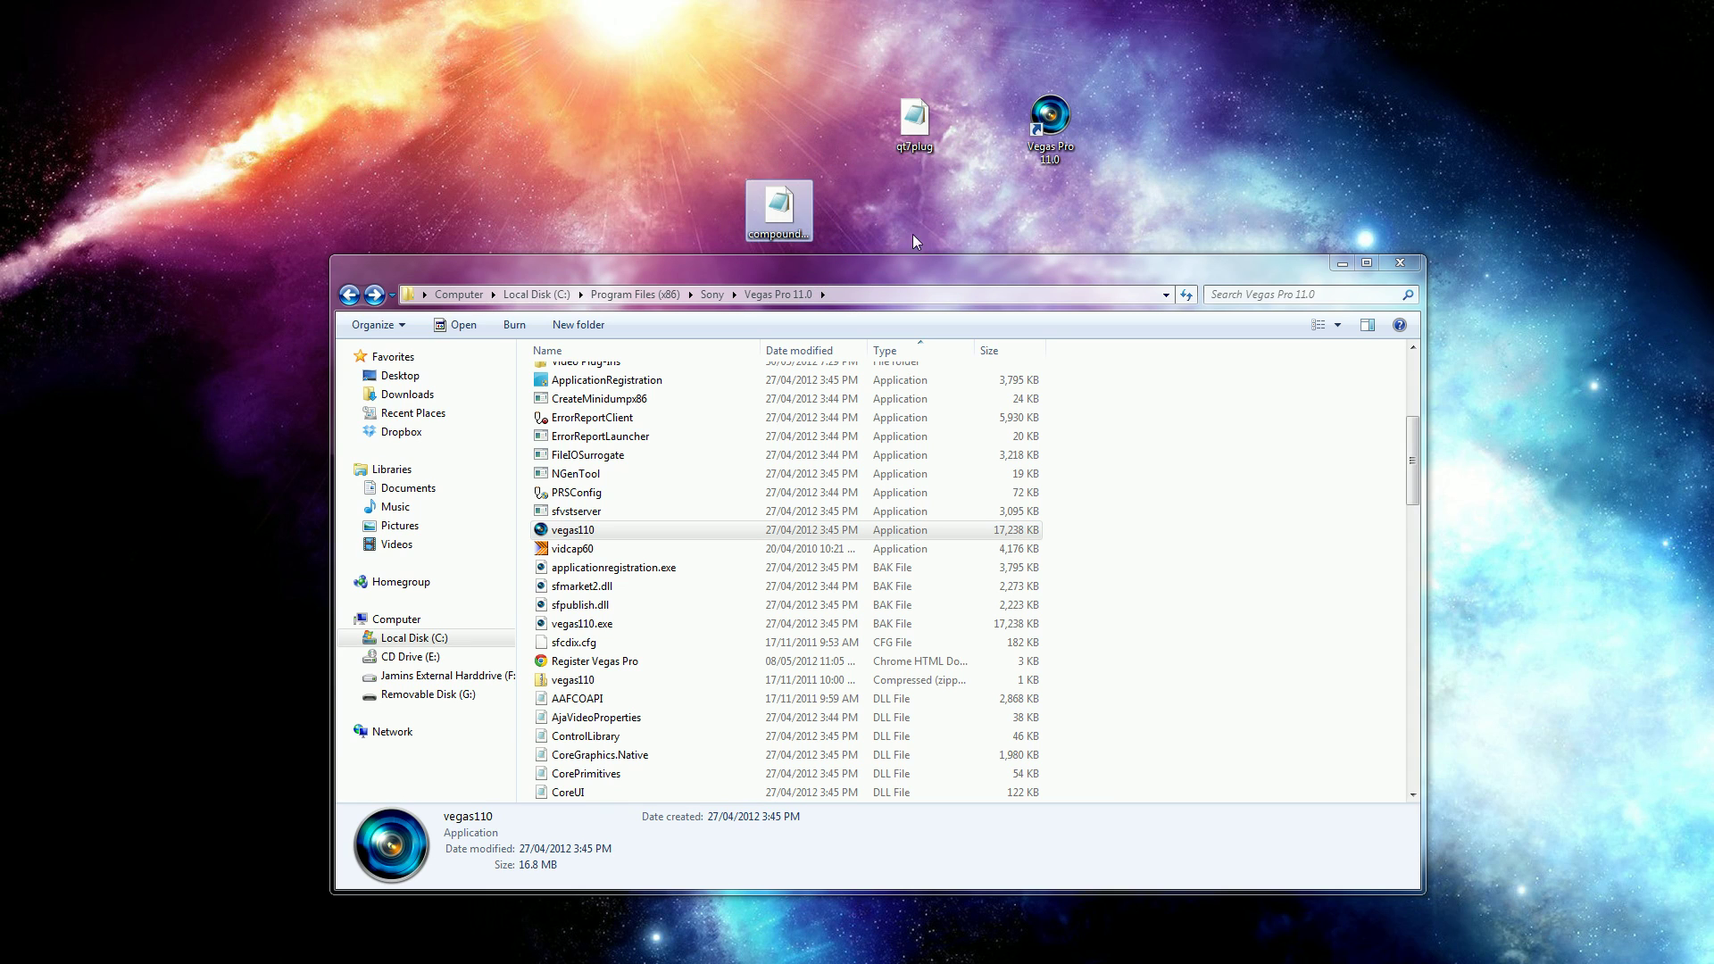
left_click(913, 233)
left_click(1393, 265)
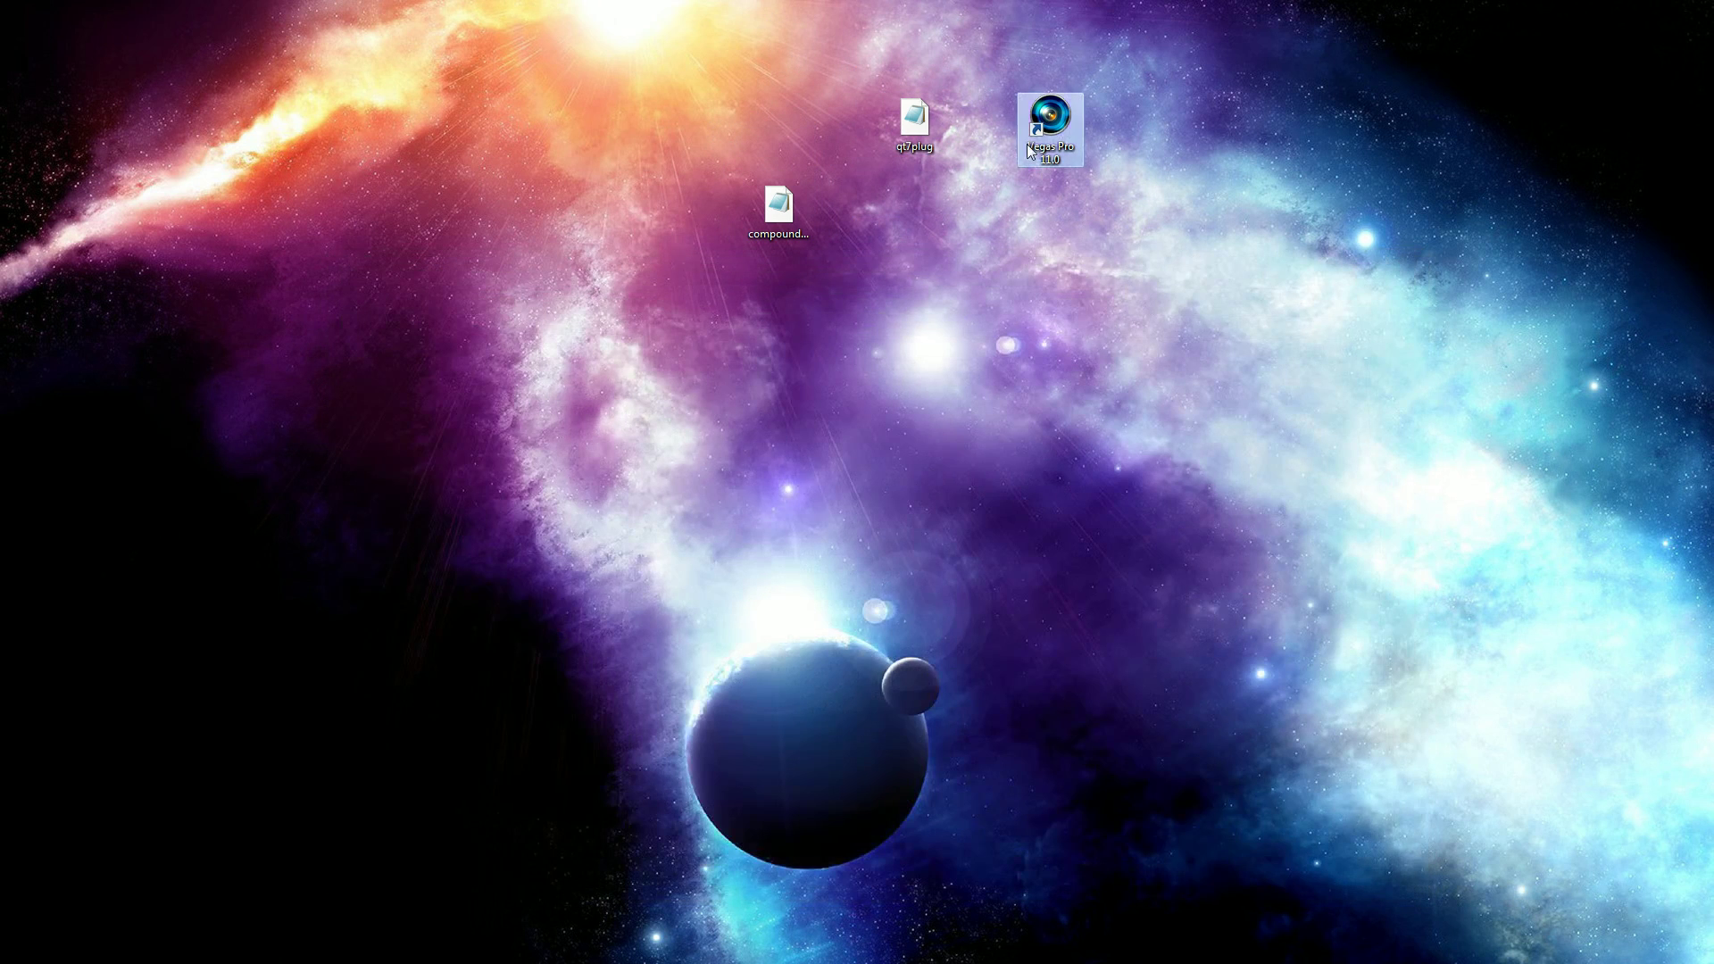
Launch Vegas Pro 11.0 maximized and in the Open dialog pick recording 2012-05-20_224232655.
double_click(1028, 146)
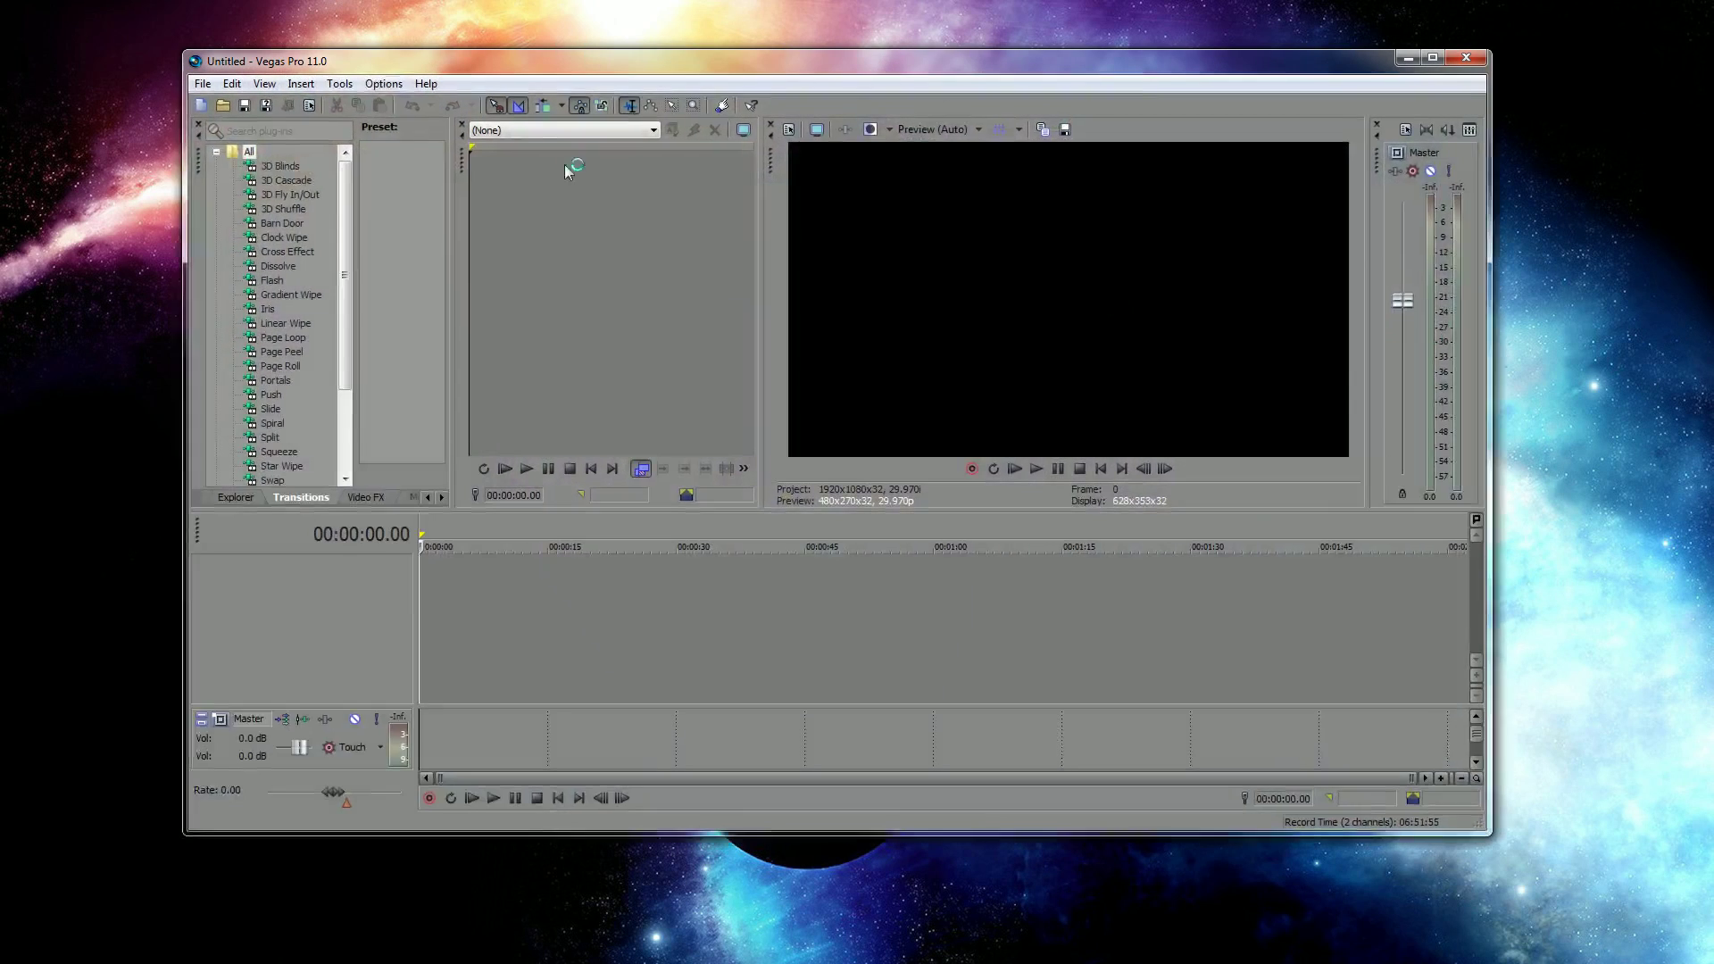
double_click(354, 60)
left_click(34, 50)
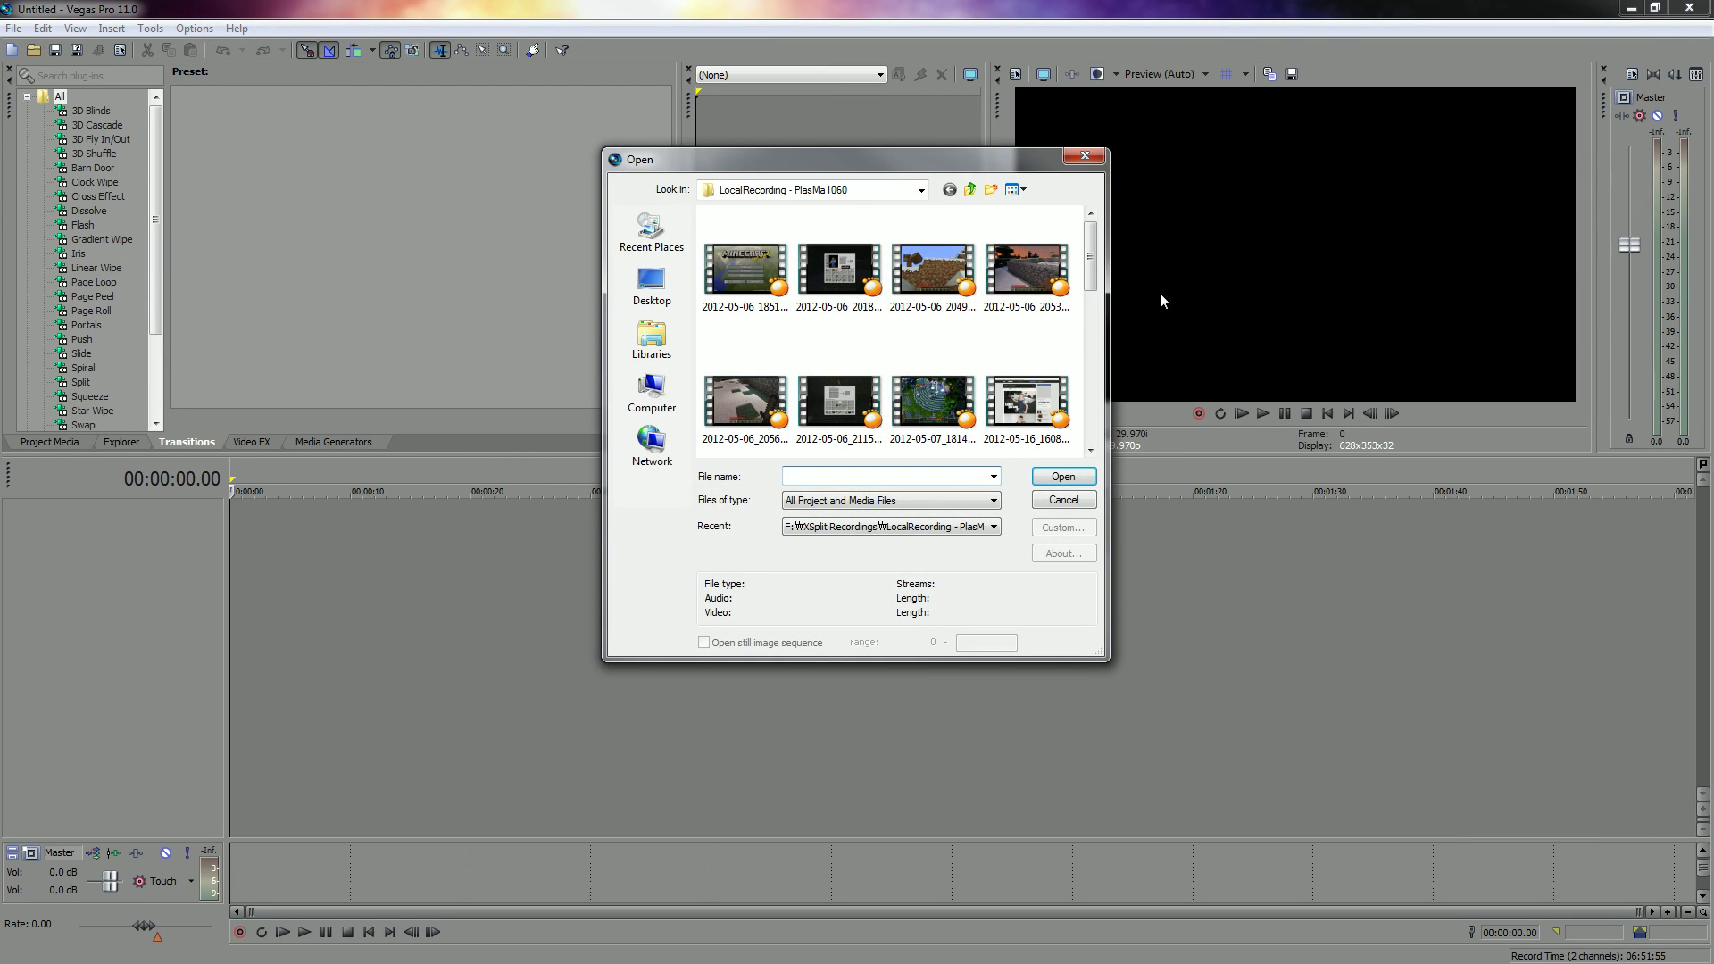
left_click_drag(1090, 259, 1090, 328)
left_click(932, 313)
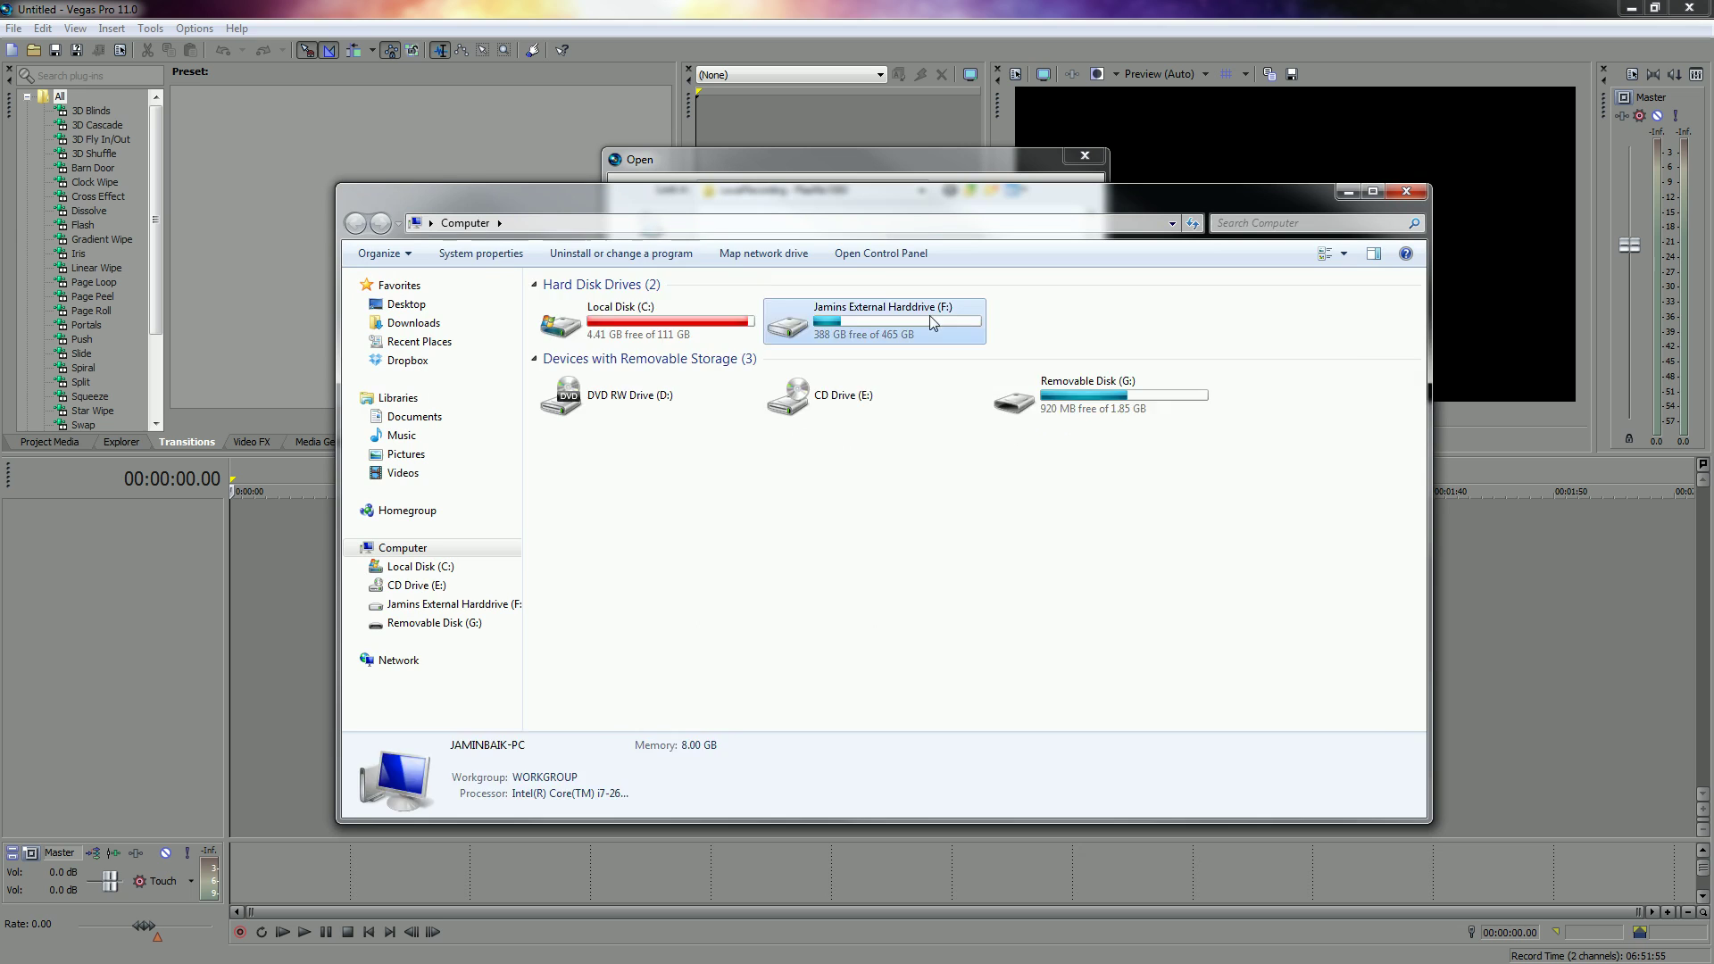
Navigate drive F: to the XSplit Recordings > LocalRecording folder.
double_click(929, 314)
double_click(641, 518)
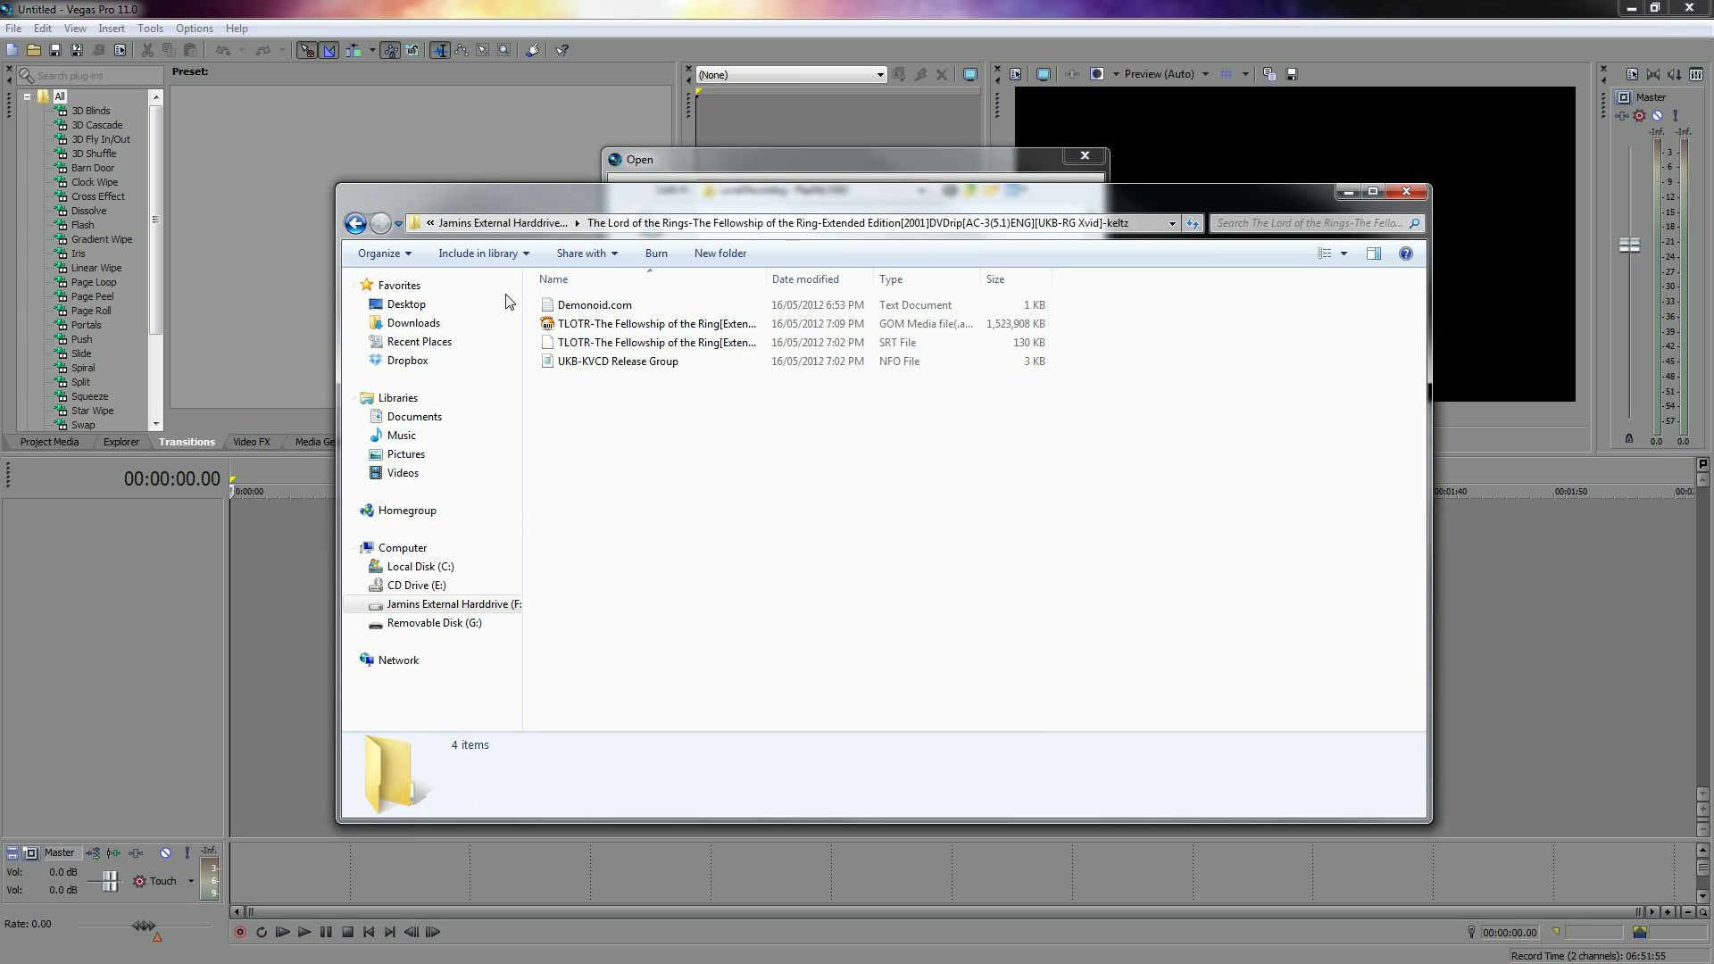
left_click(355, 224)
double_click(632, 546)
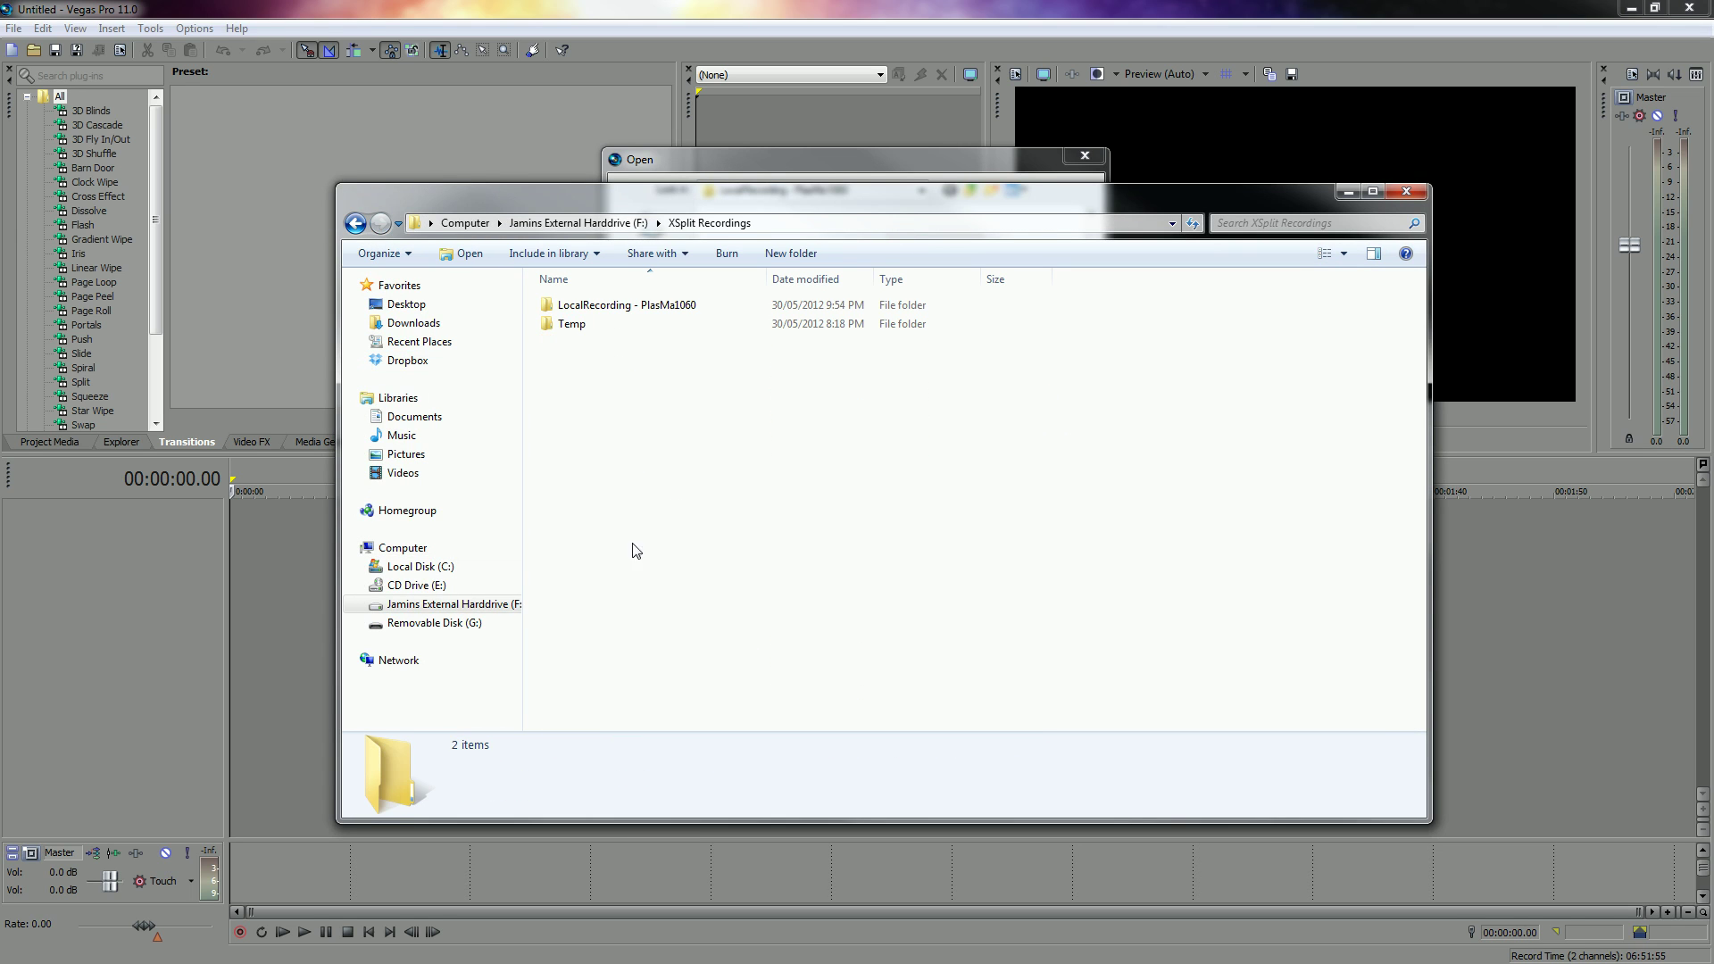
double_click(595, 308)
Check the recordings' details, select 2012-05-06_185114451, and close the Explorer window.
left_click(793, 440)
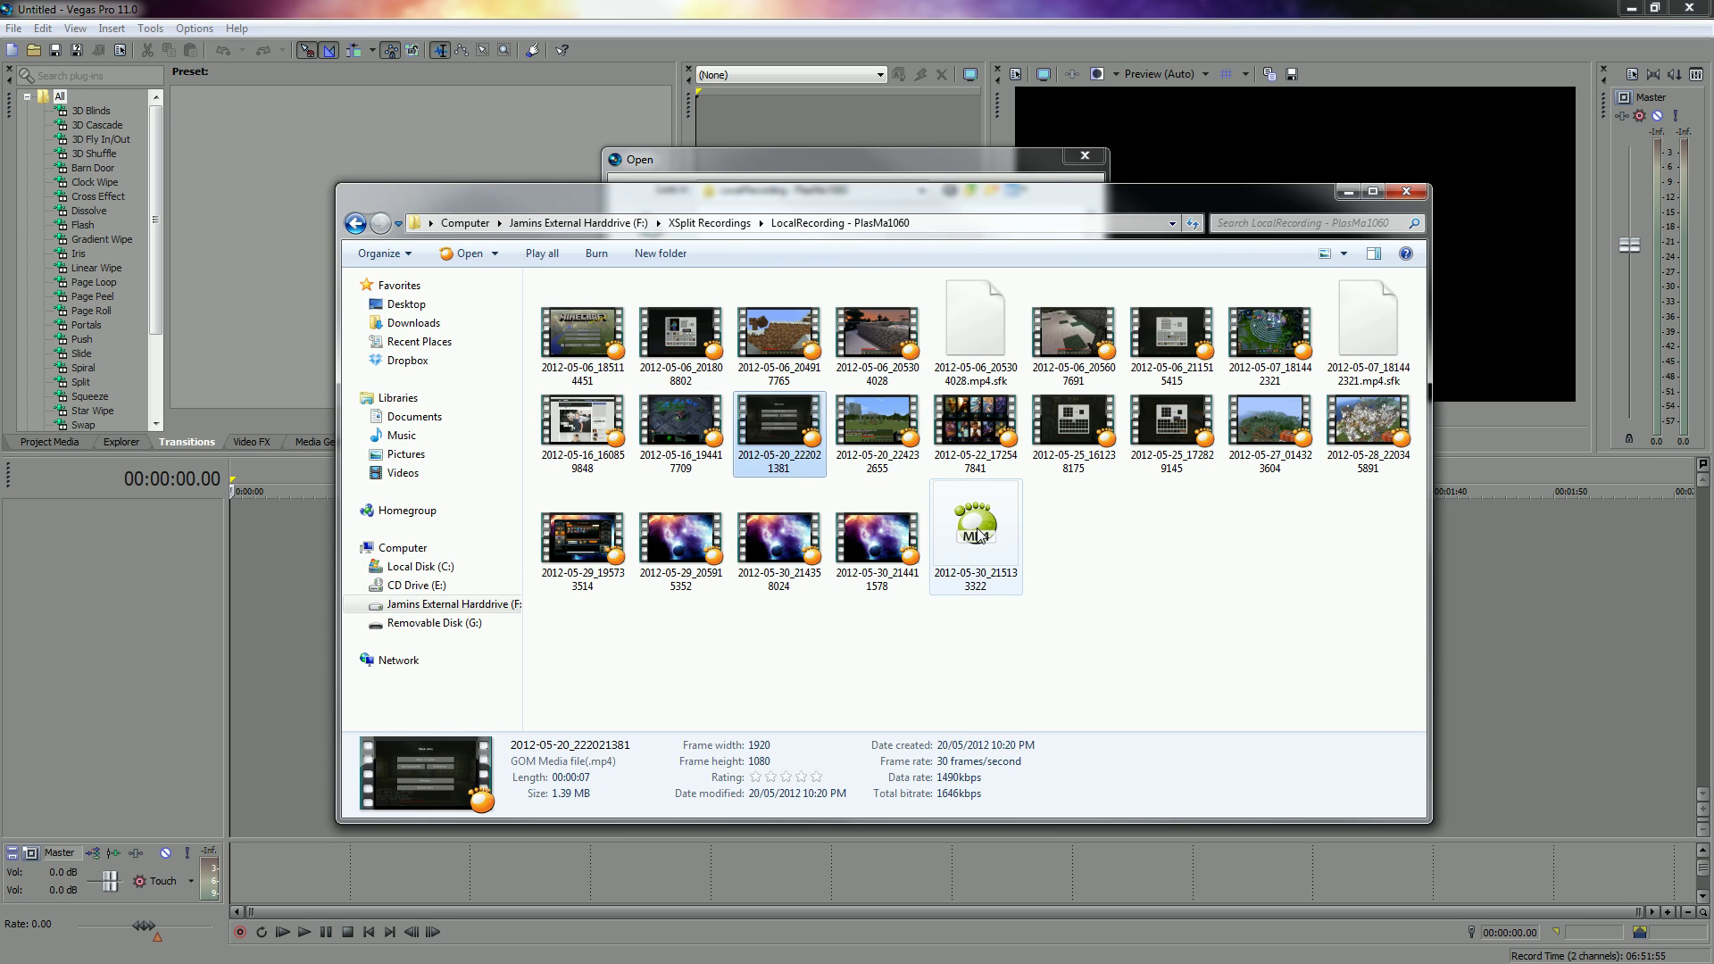
left_click_drag(1137, 589, 913, 486)
left_click_drag(1110, 625, 960, 494)
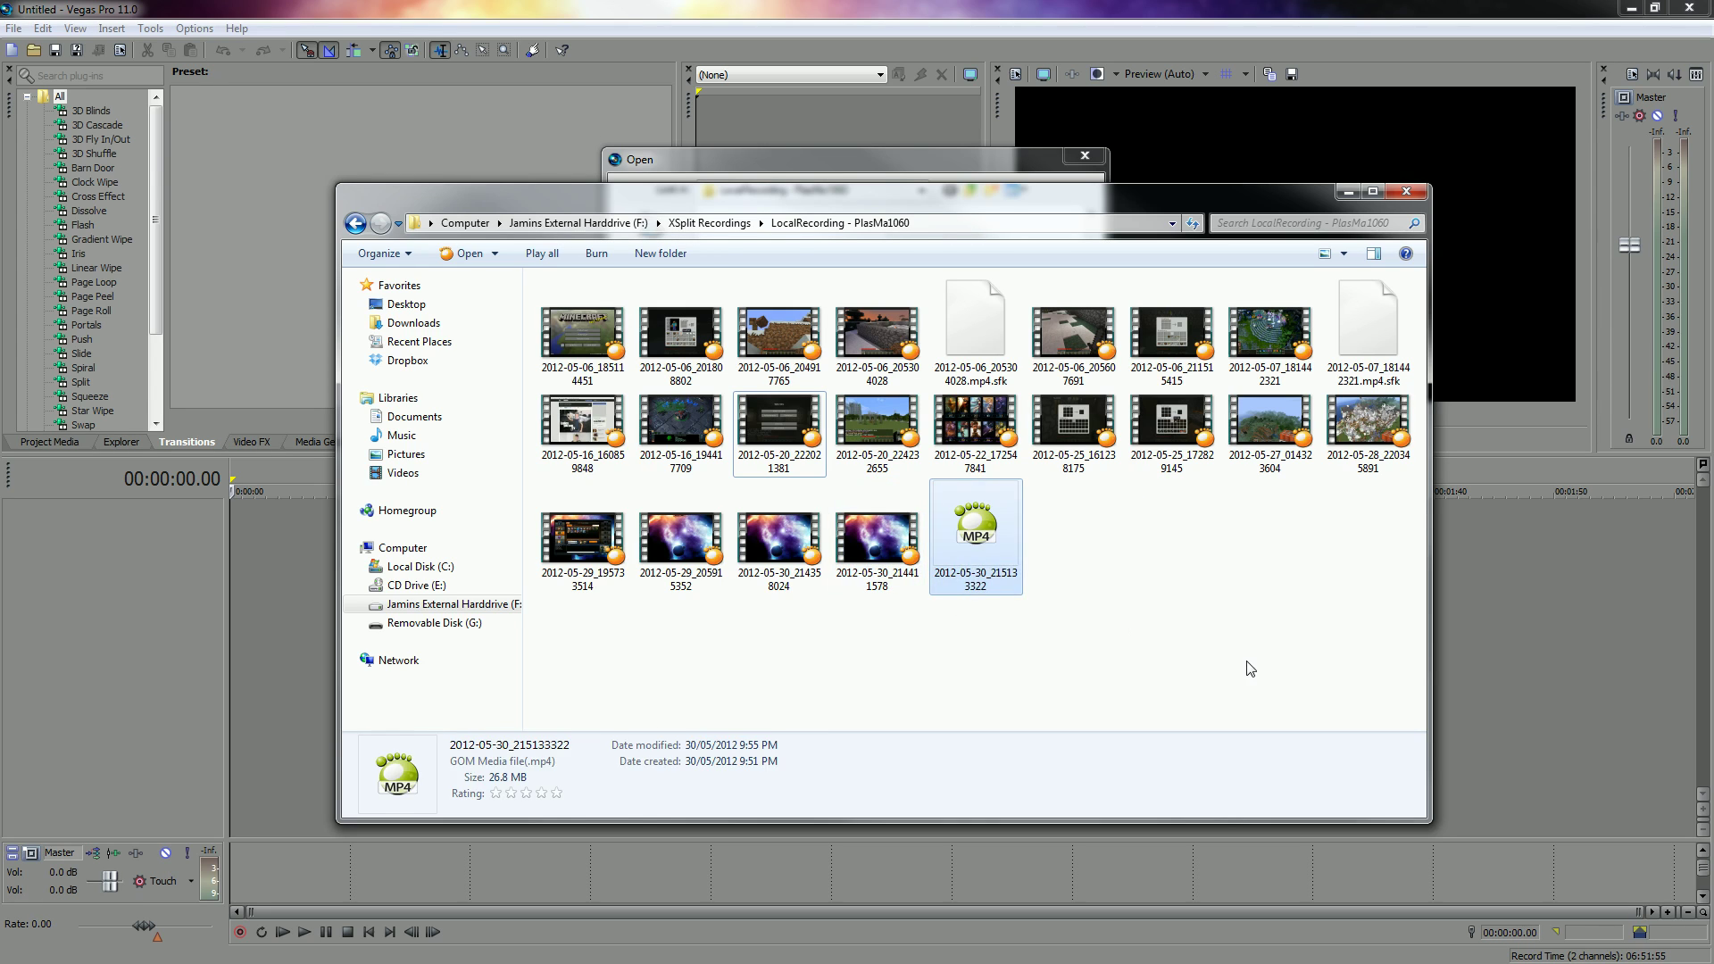
left_click(1250, 669)
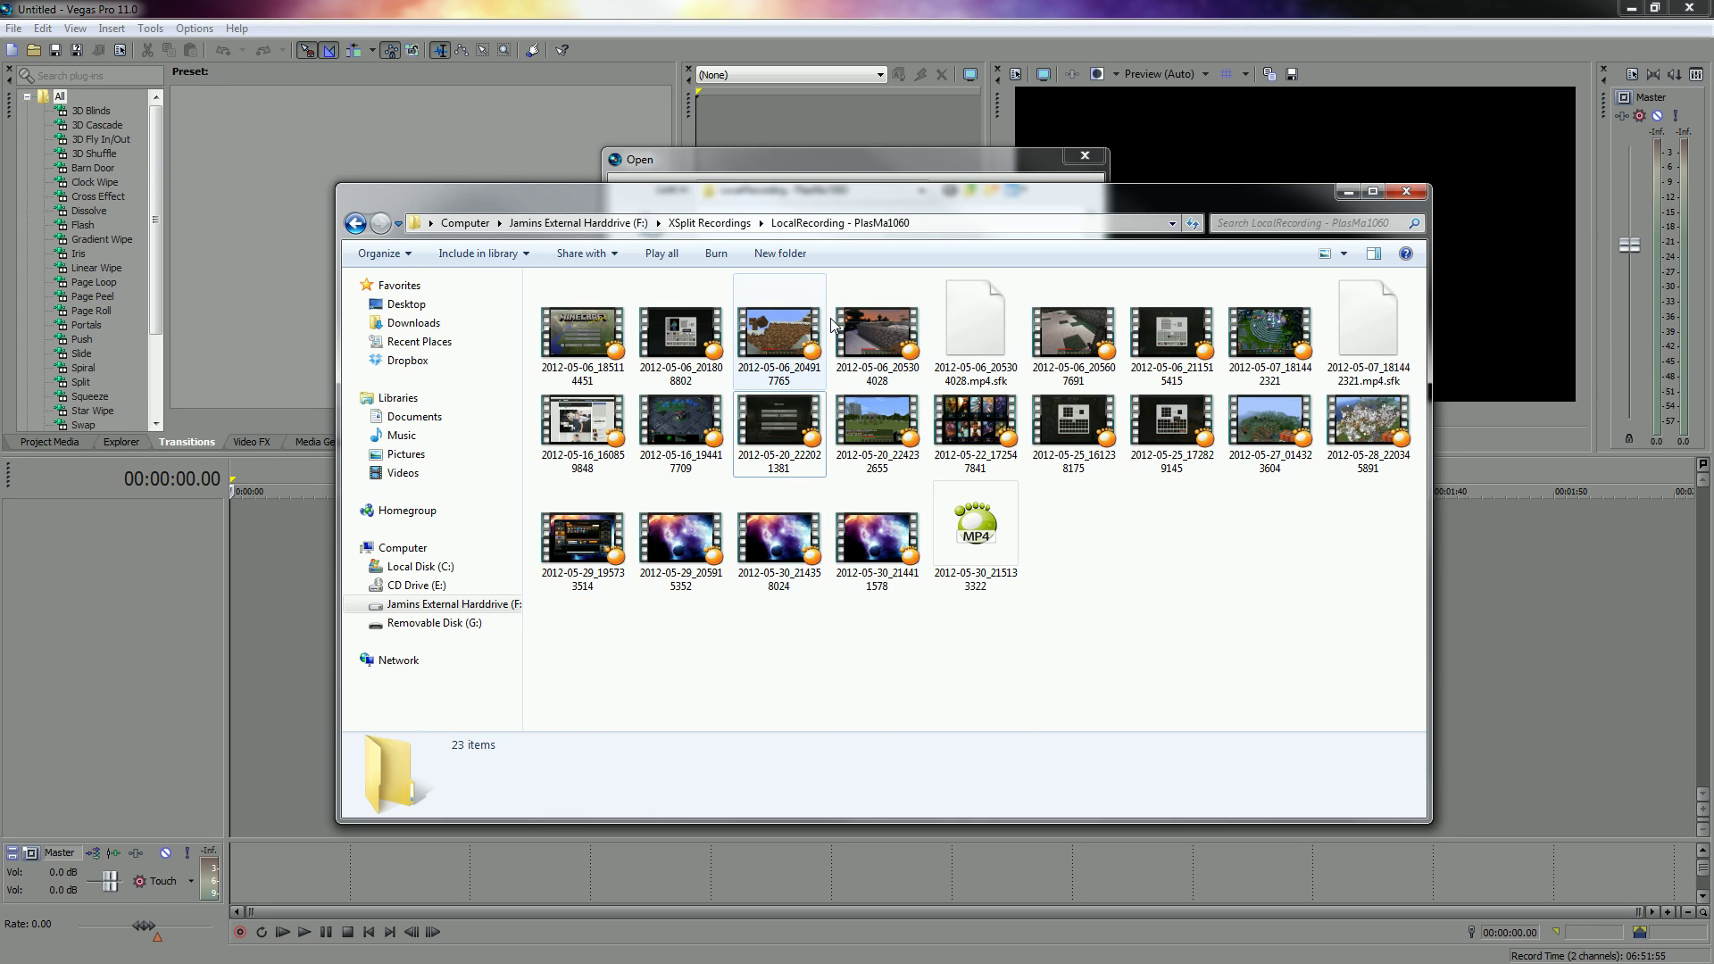
left_click(580, 335)
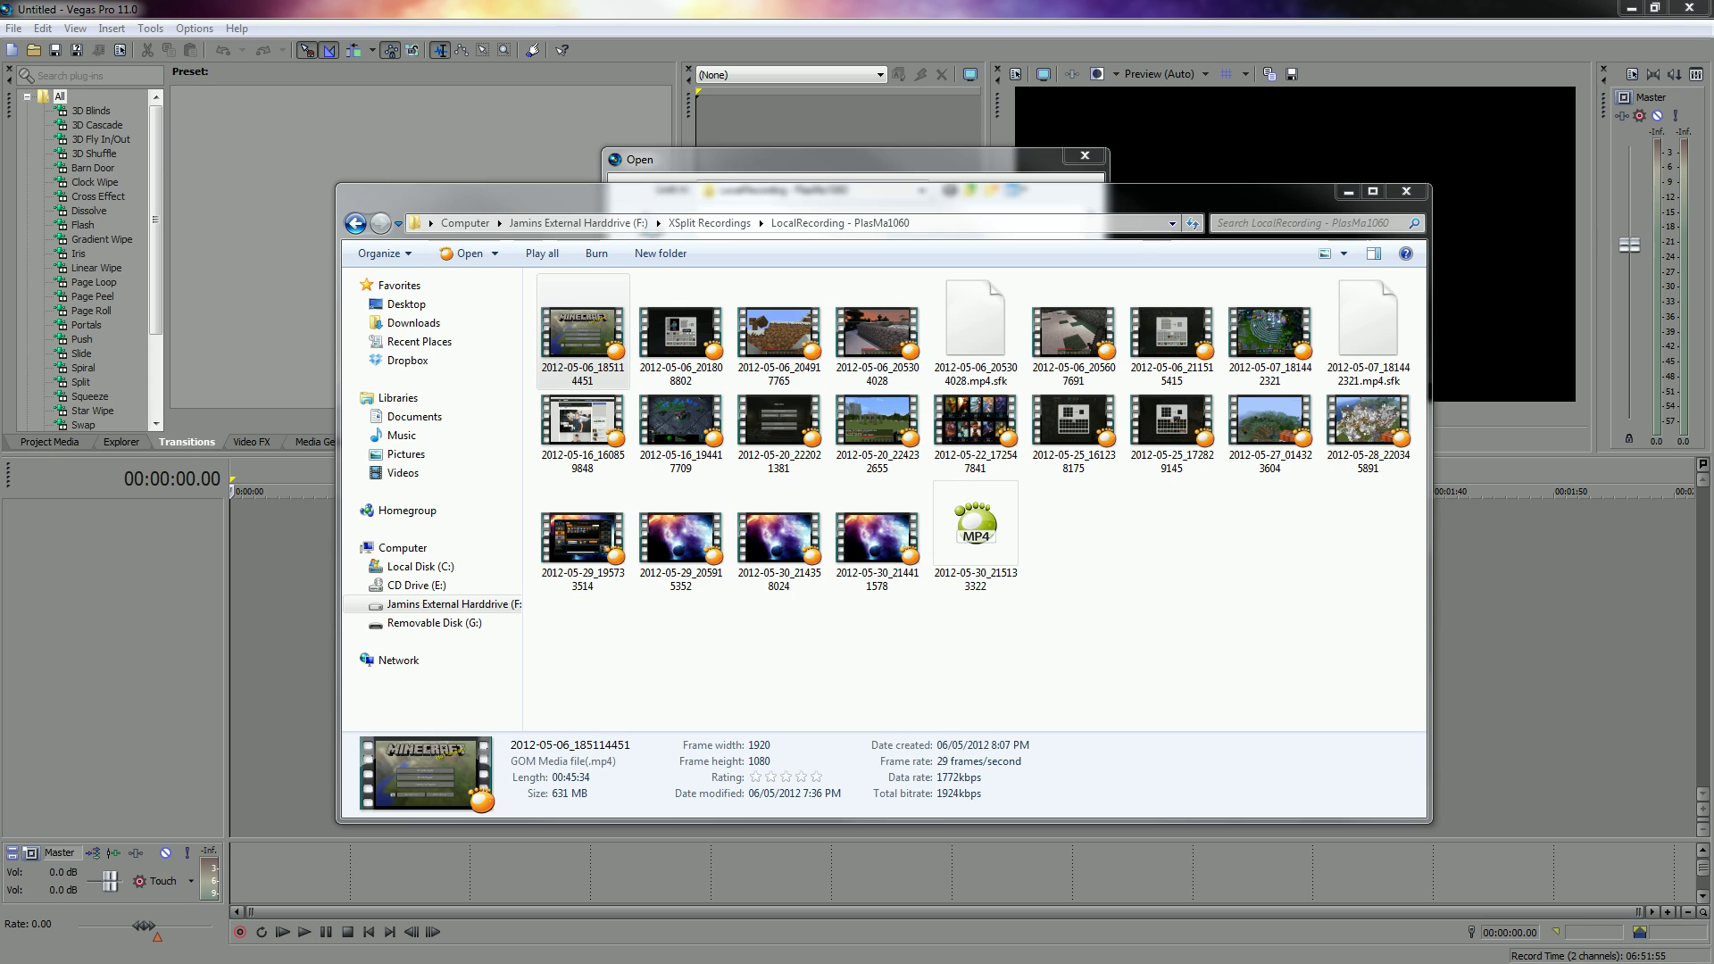
left_click(574, 340)
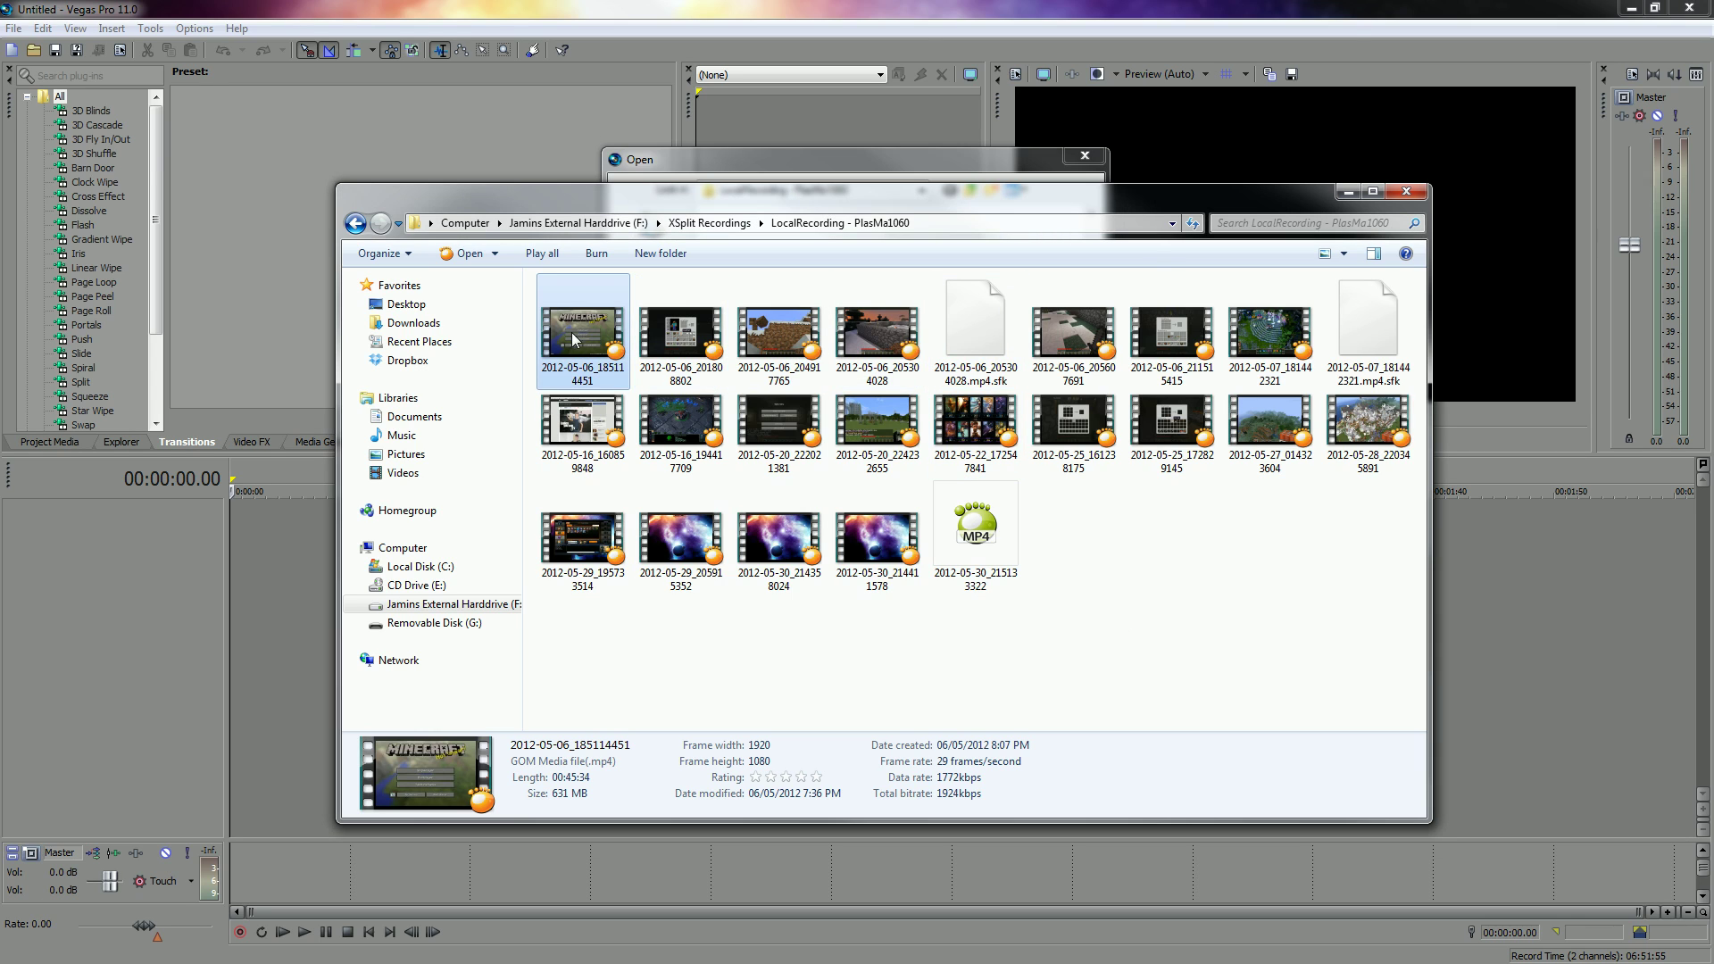
left_click(1406, 191)
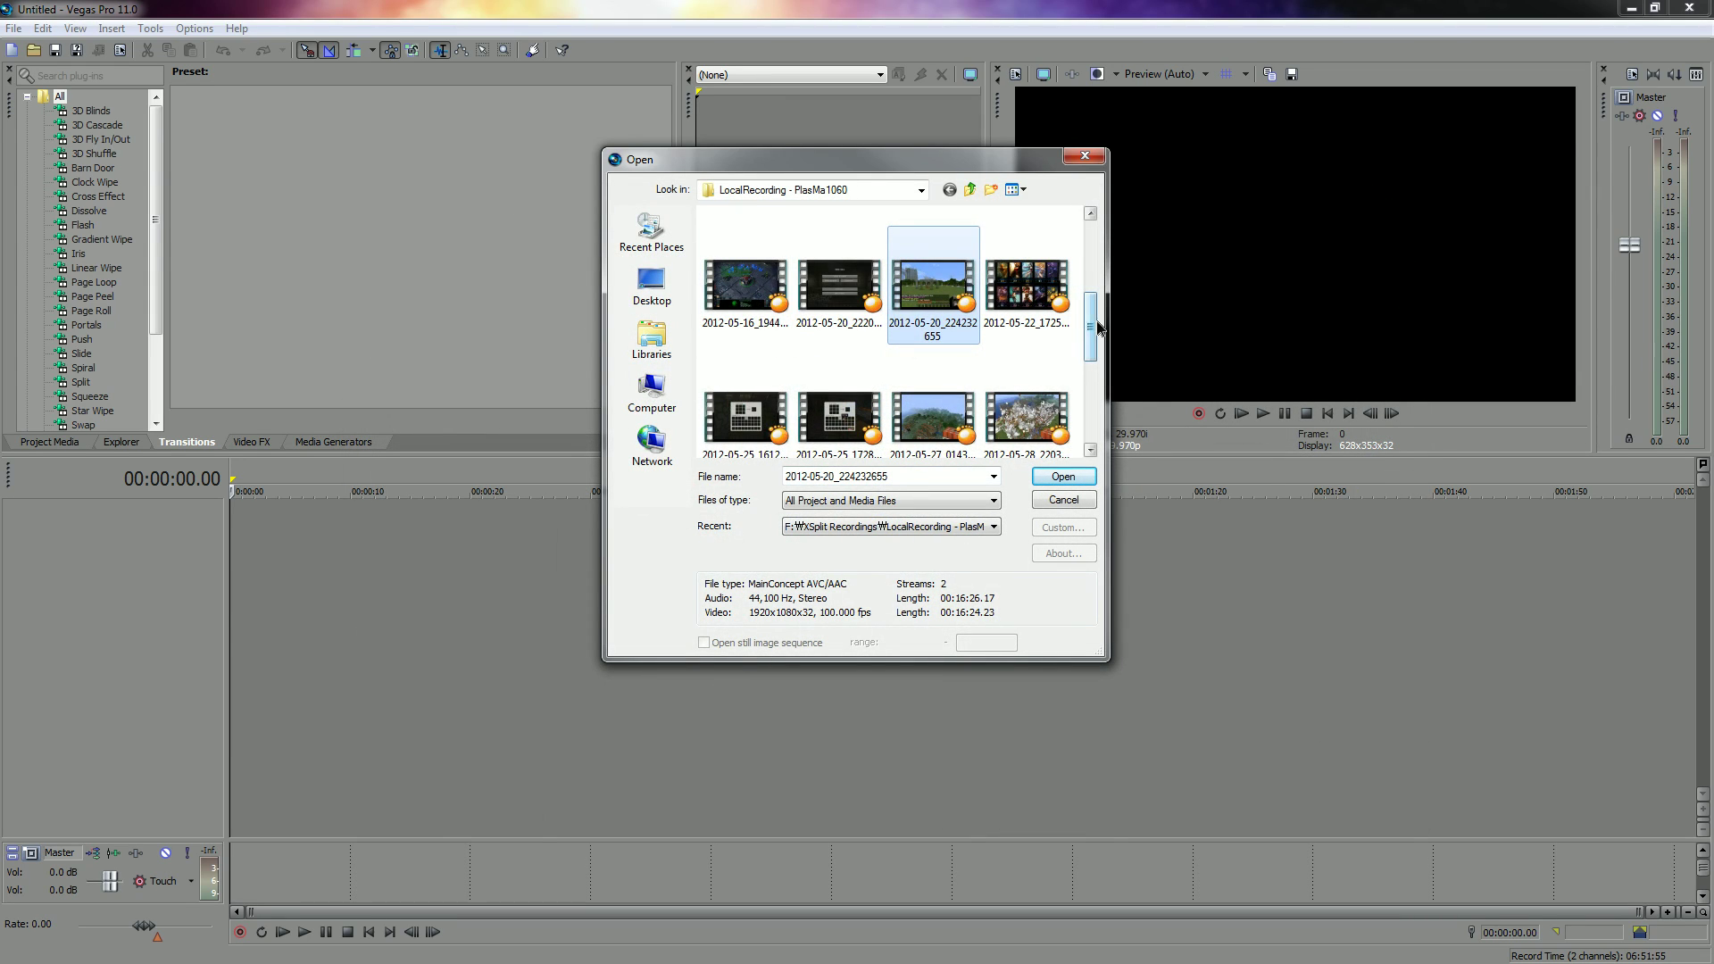
Open 2012-05-06_185114451.mp4 from the top of the Open dialog onto the timeline.
scroll(772, 321, "up", 3)
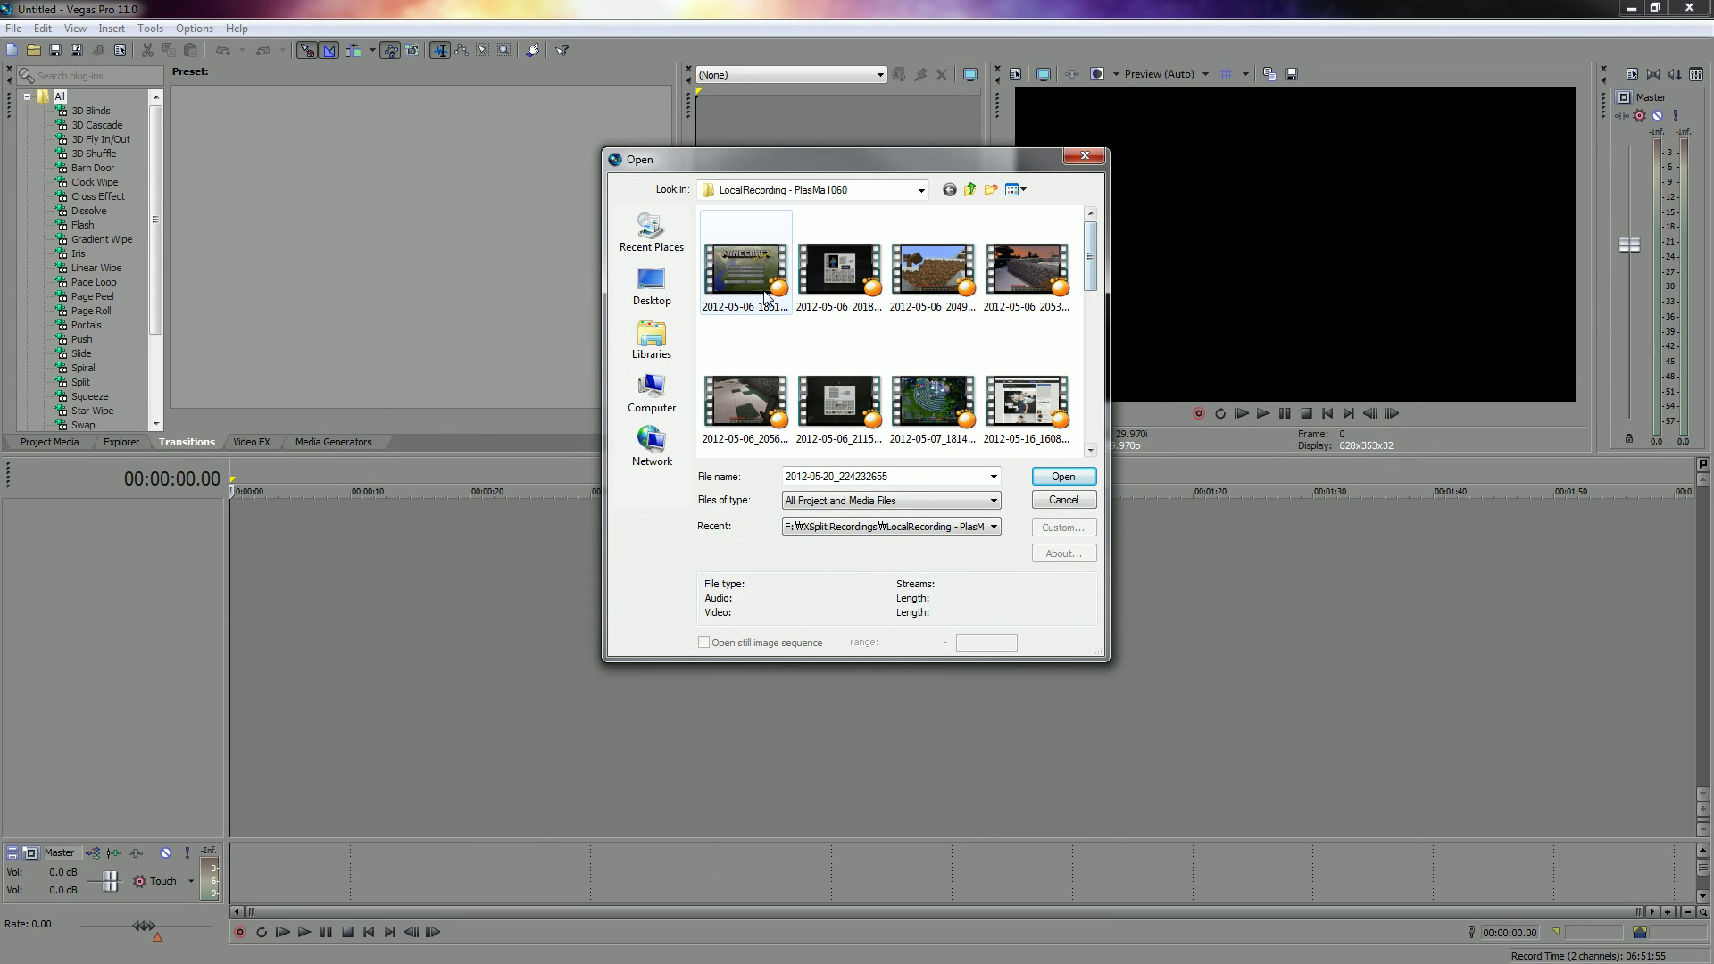
left_click(1064, 476)
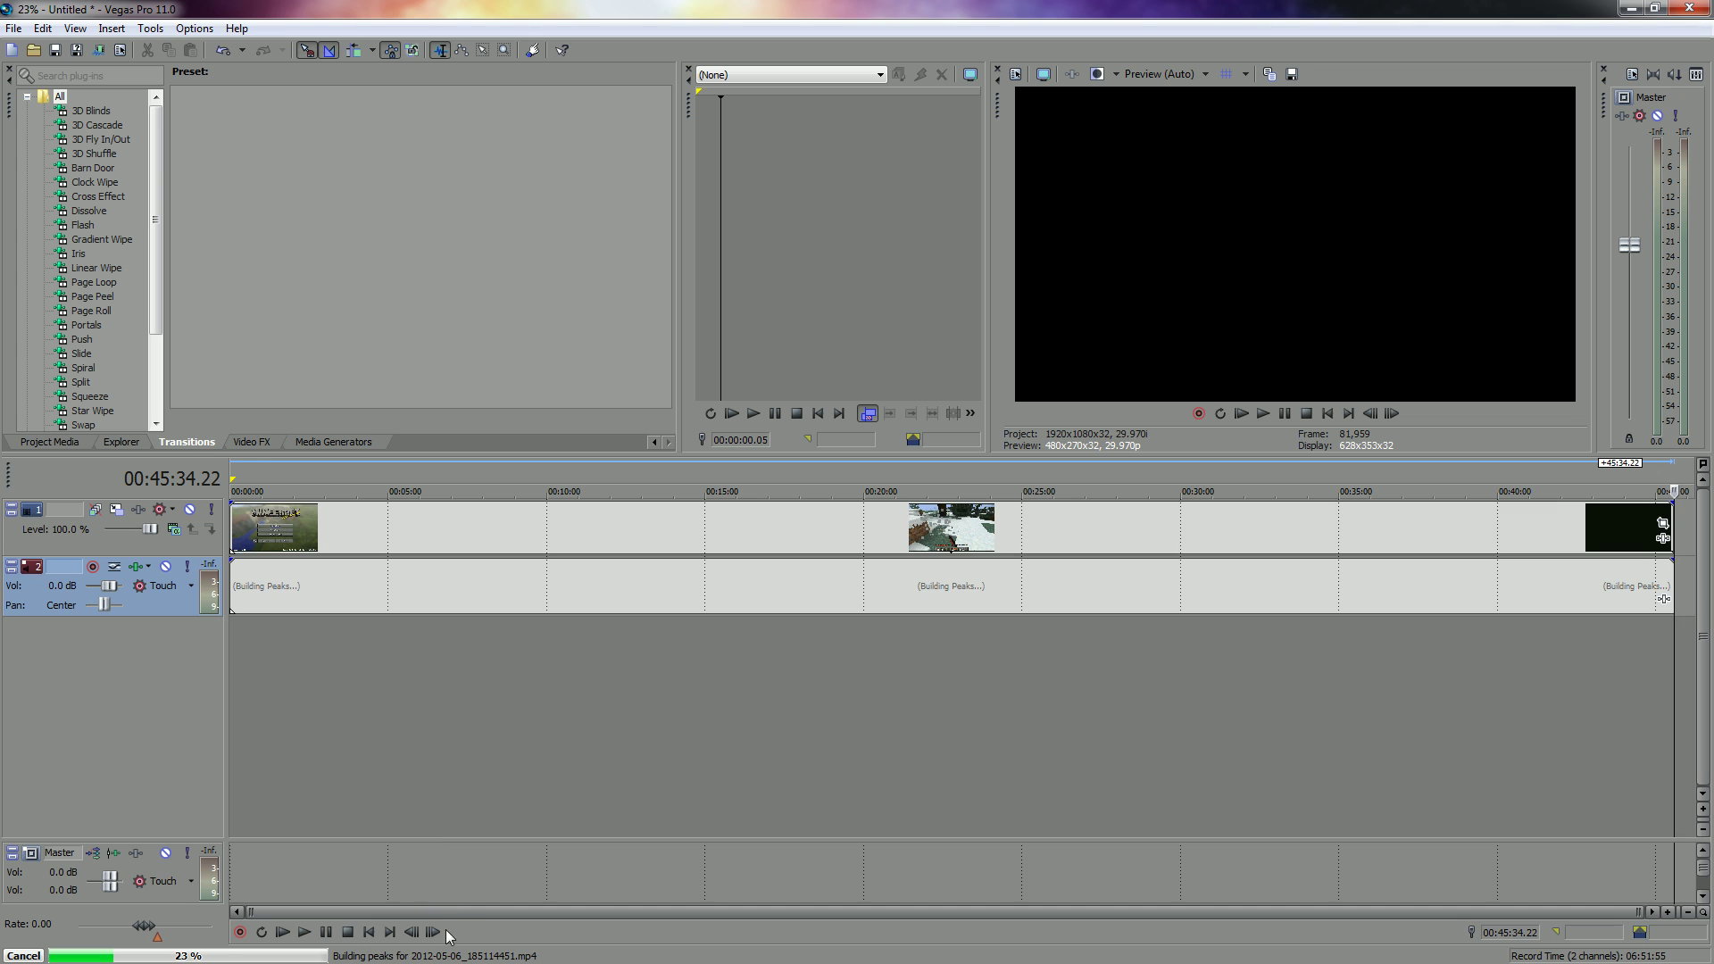
left_click_drag(456, 911, 261, 896)
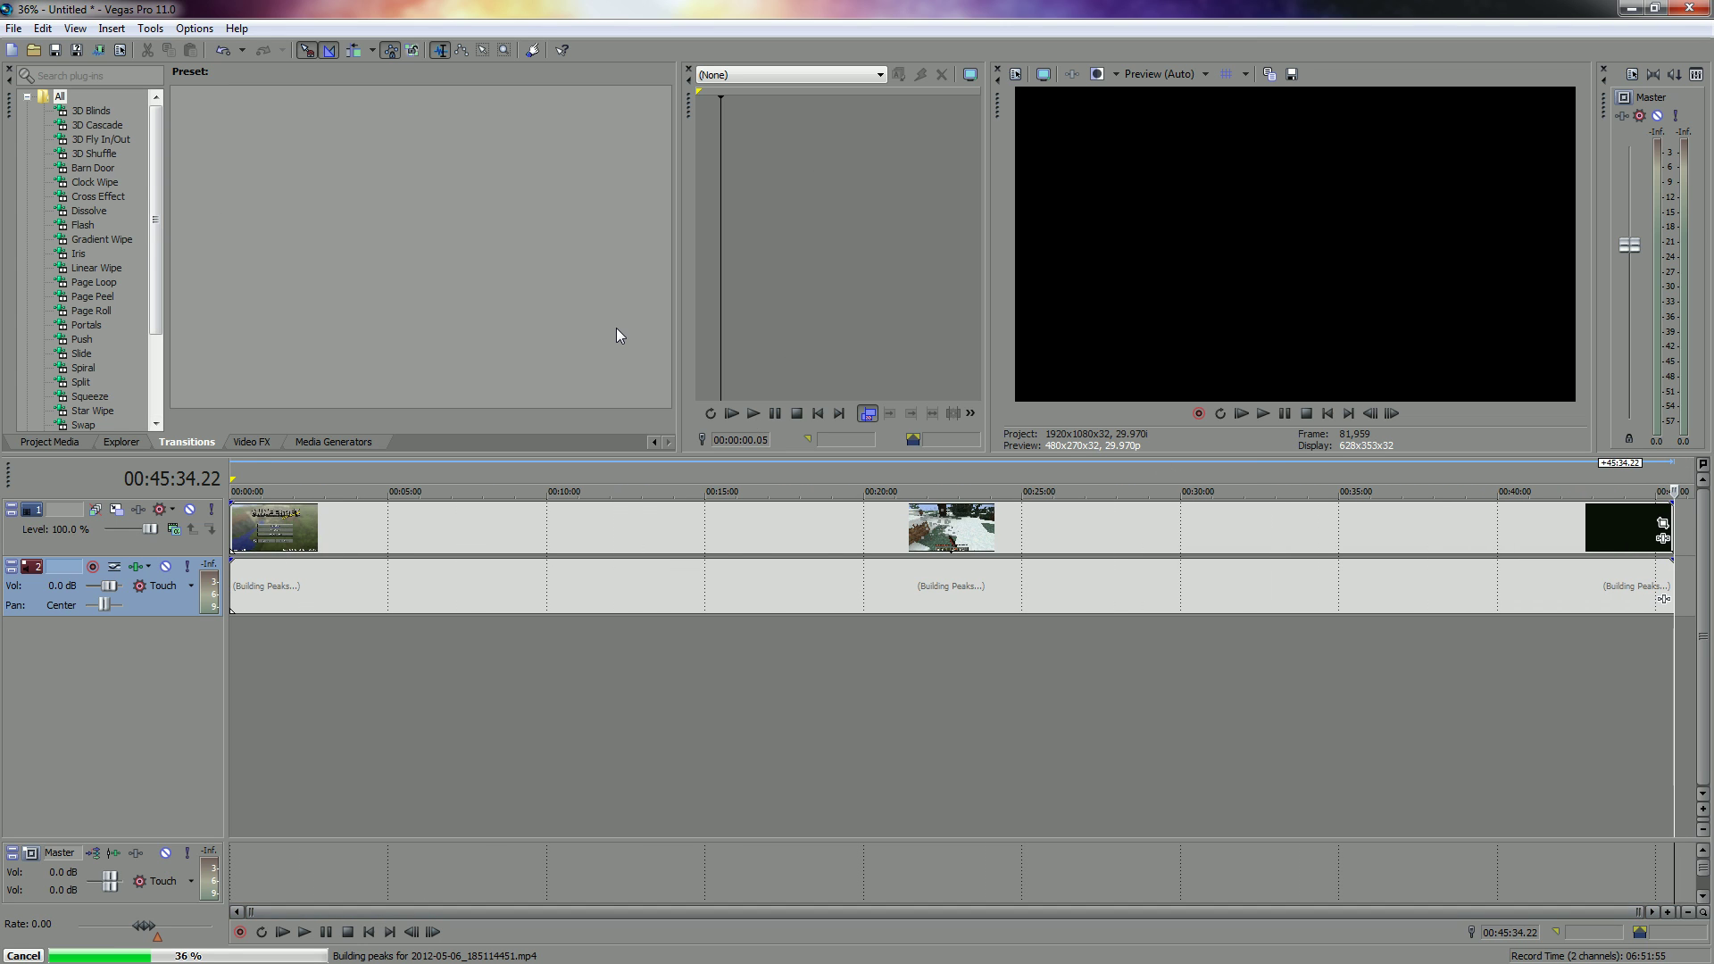
left_click(18, 29)
mouse_move(43, 29)
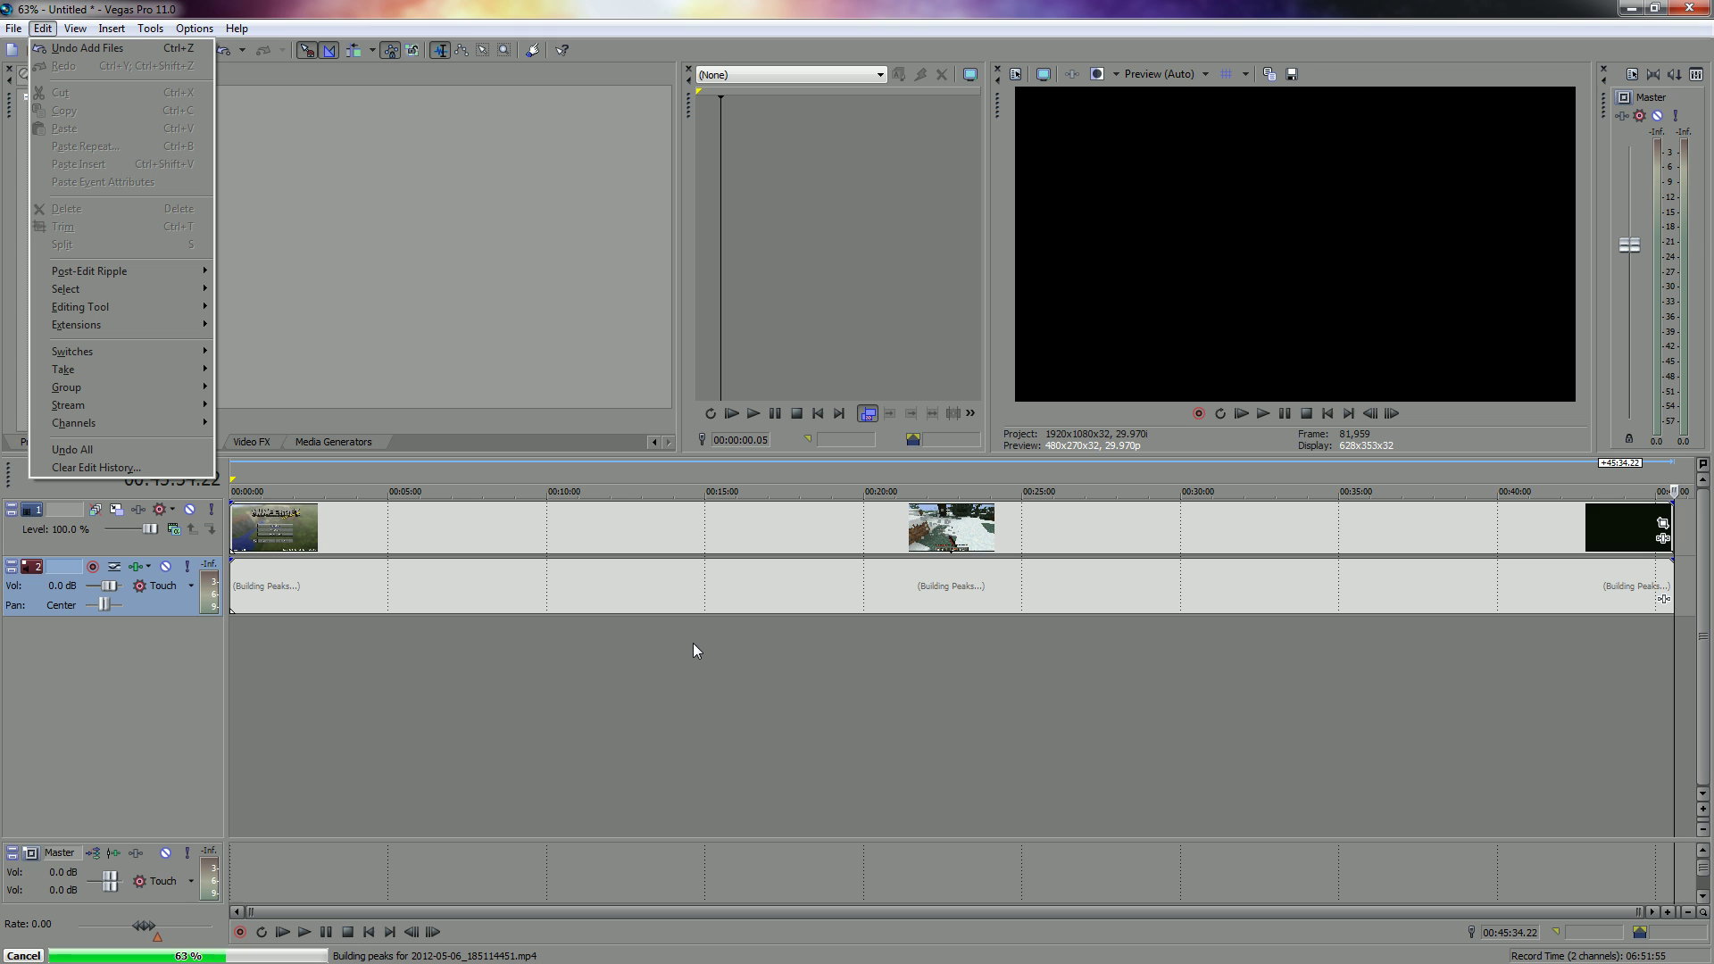
key("alt+Tab")
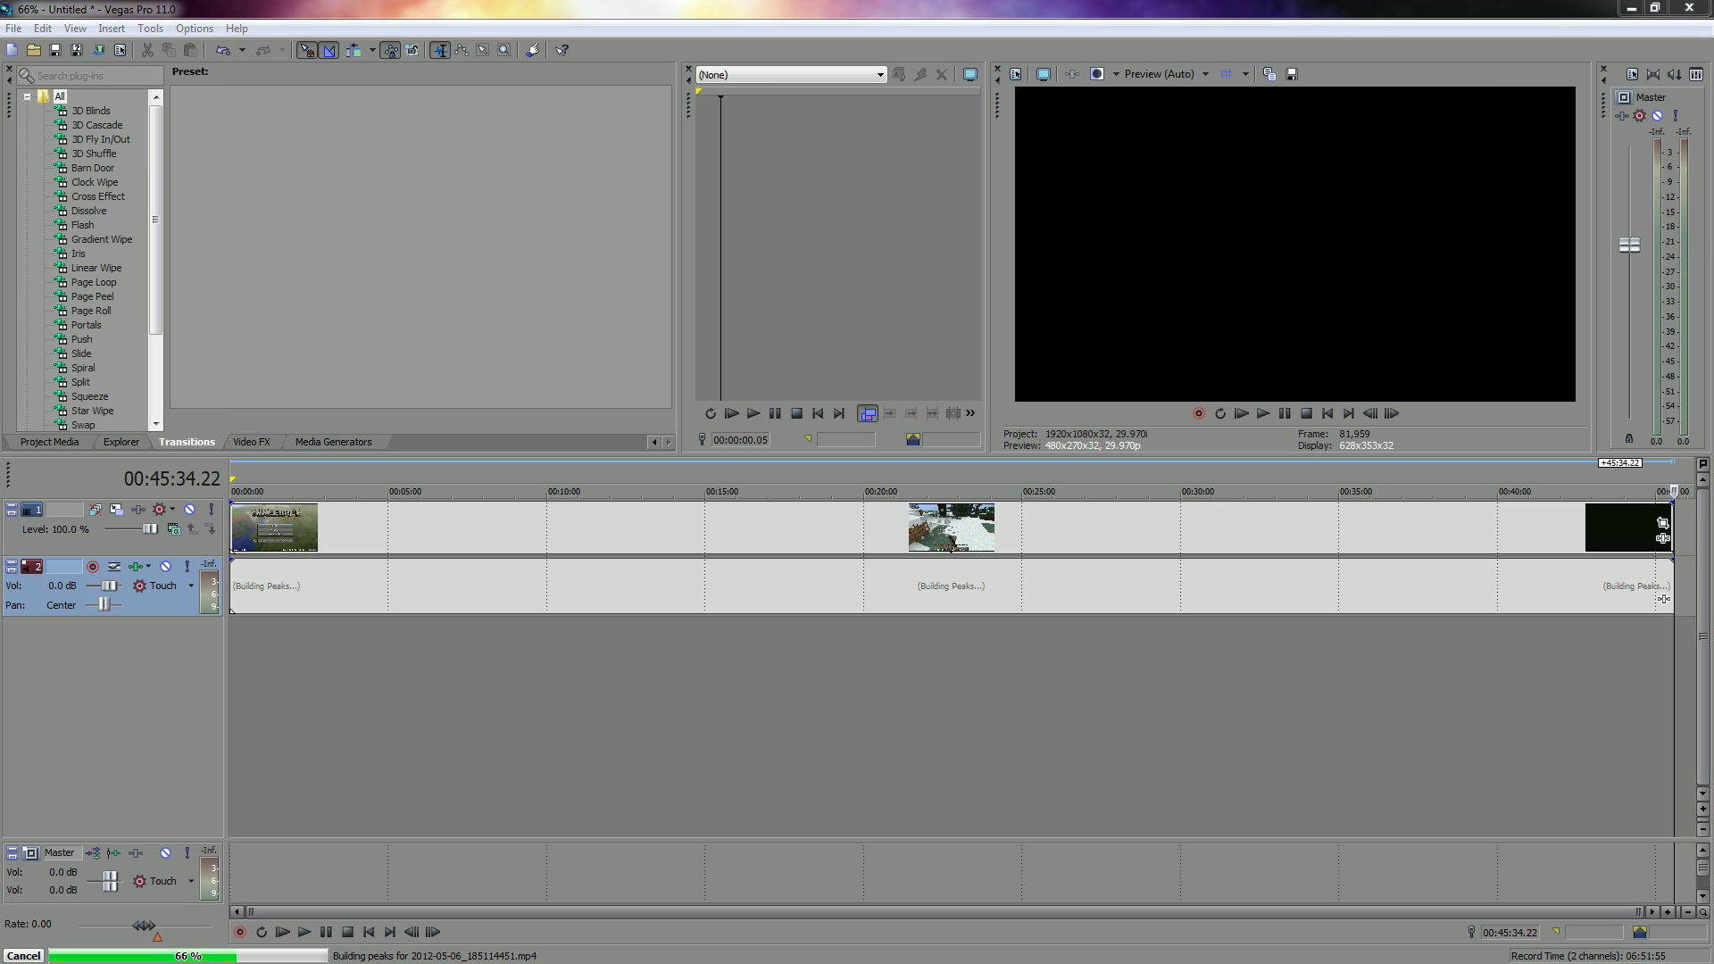